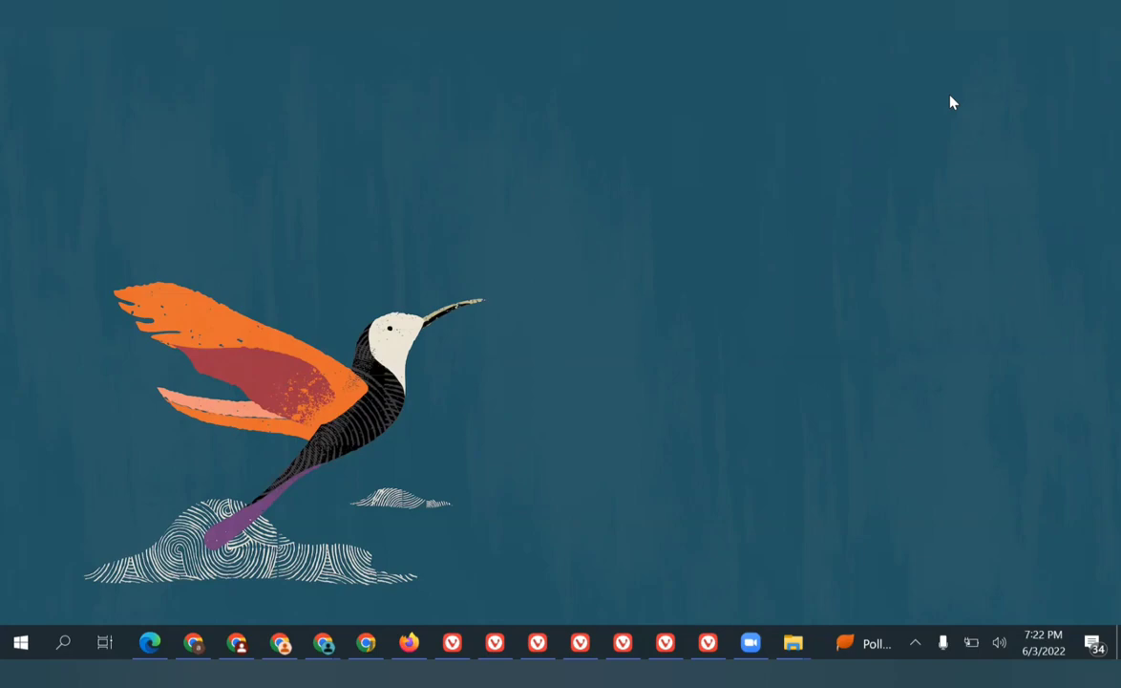
Step: Run the command sysdm.cpl to open the System Properties dialog
key("super+r")
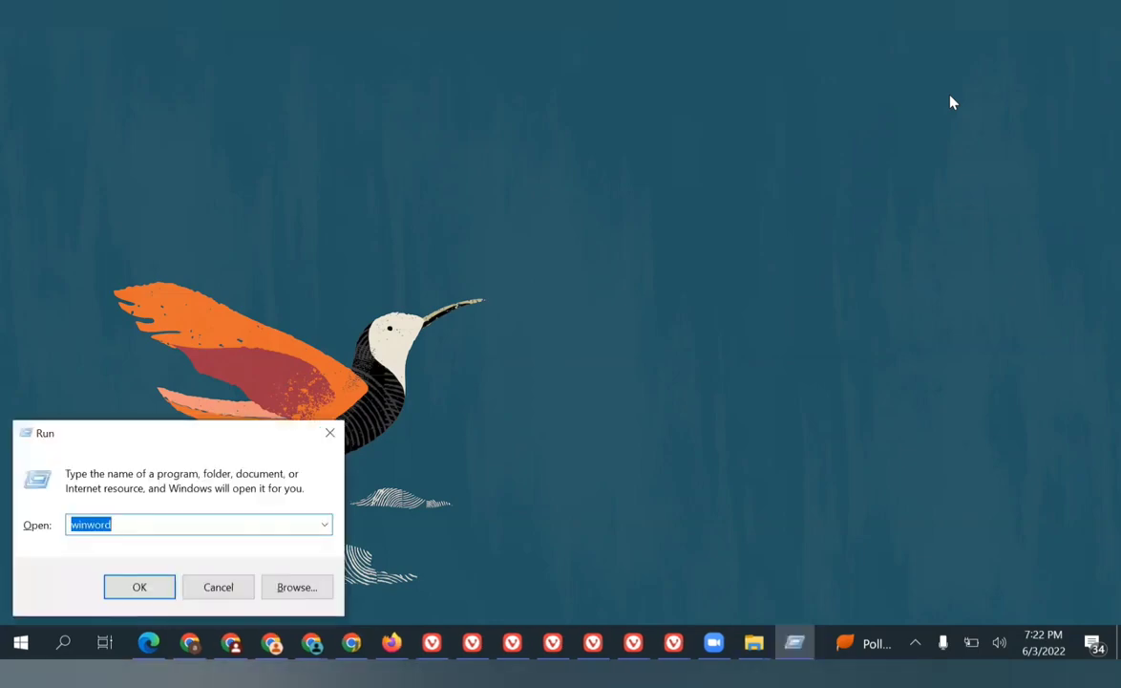
key("BackSpace")
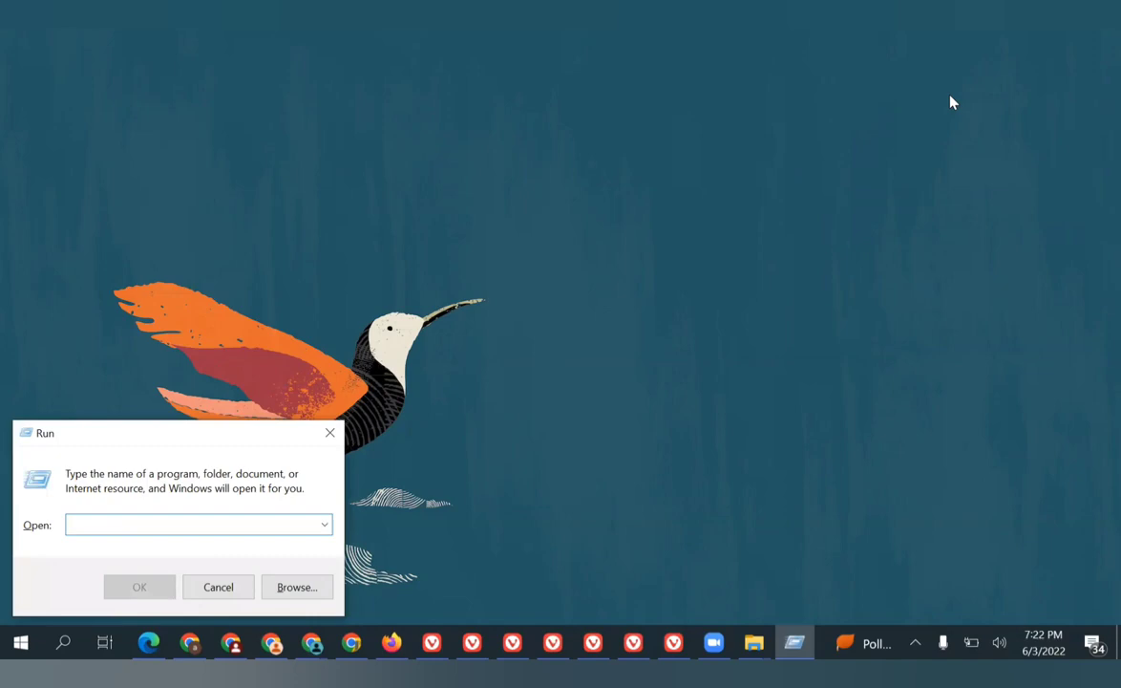
type("sy")
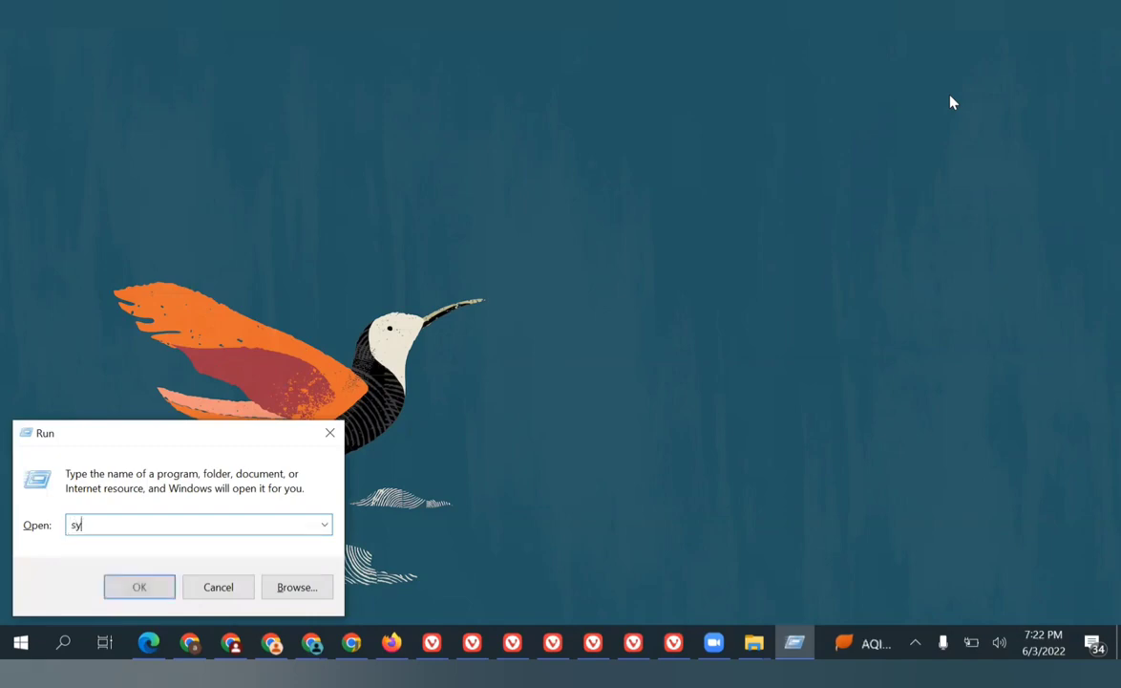
type("sdm.cpl")
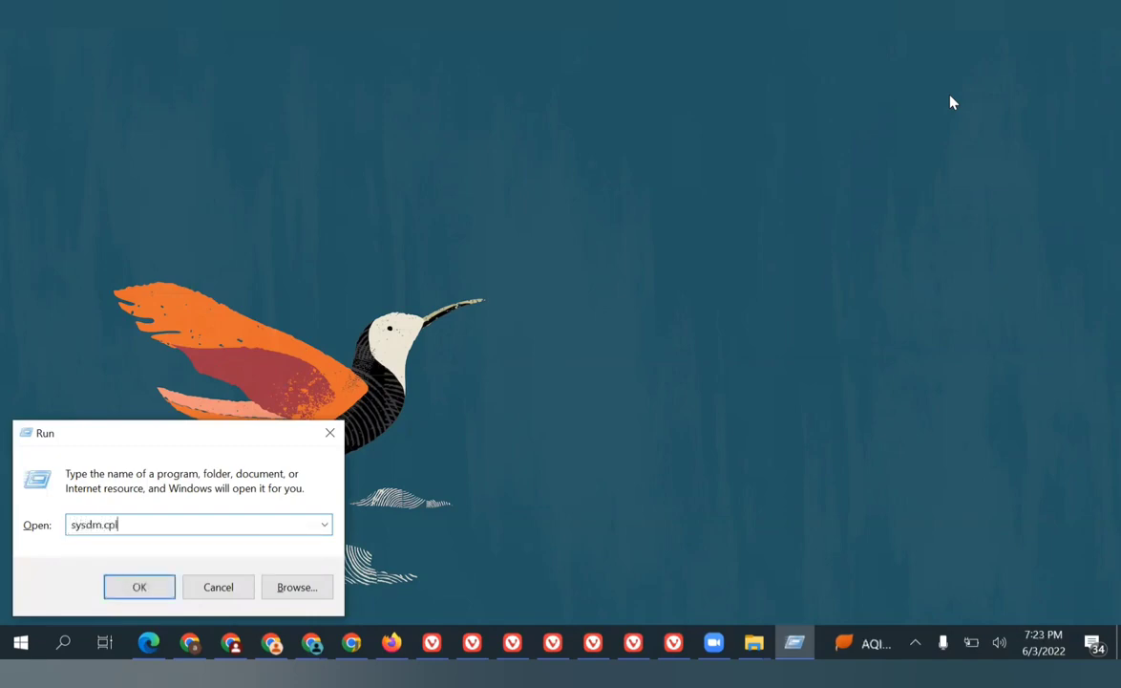
key("Return")
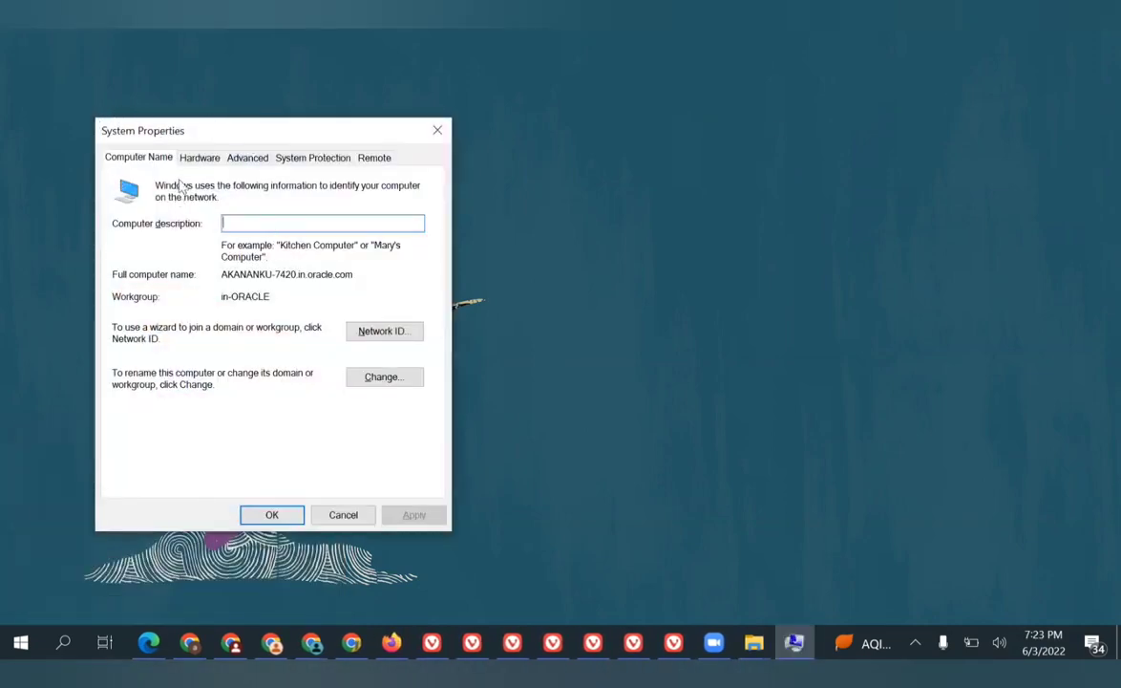
Step: Set the Windows visual effects to "Adjust for best performance" in the advanced performance settings and apply the change
left_click(248, 158)
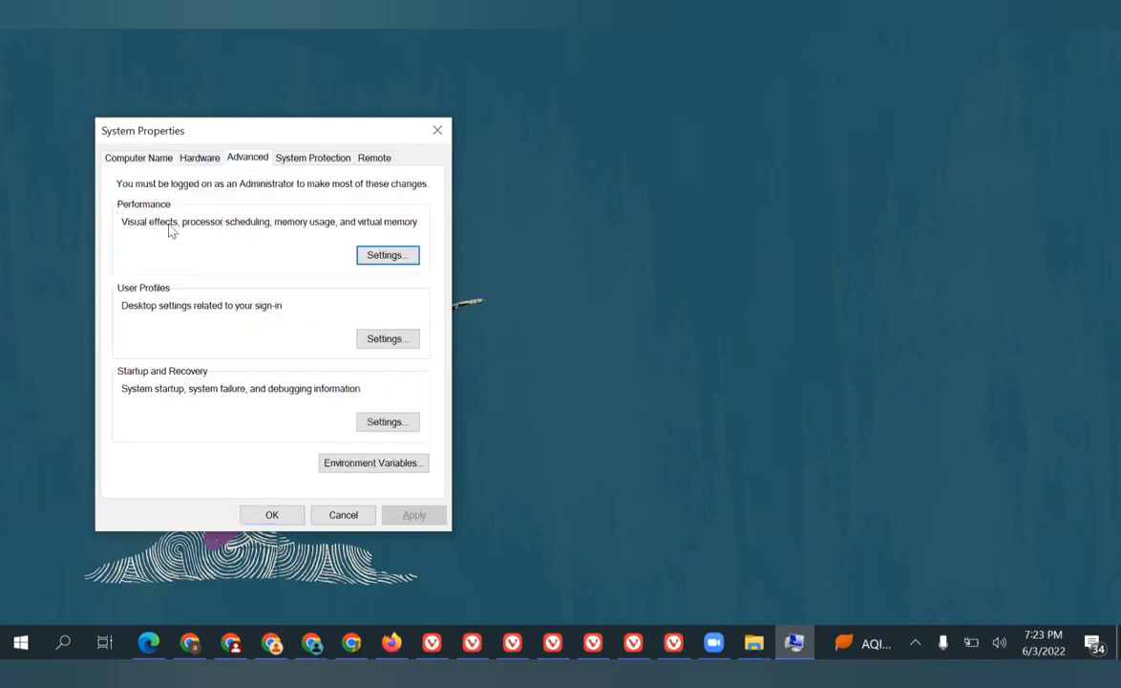
left_click(388, 256)
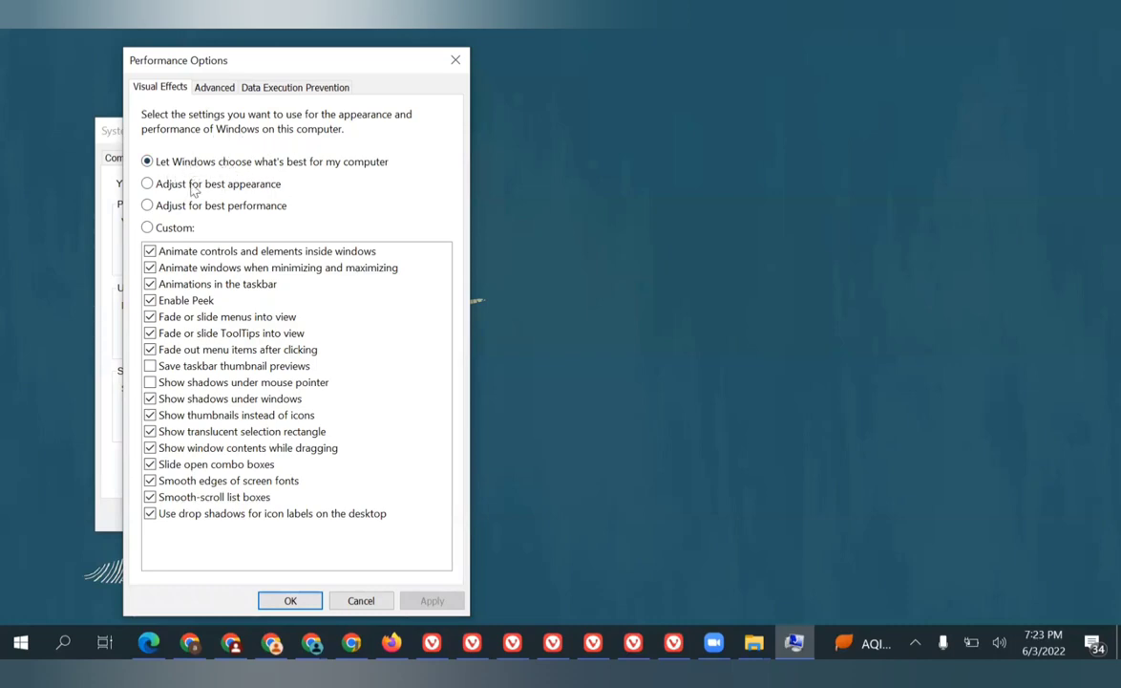
left_click(147, 206)
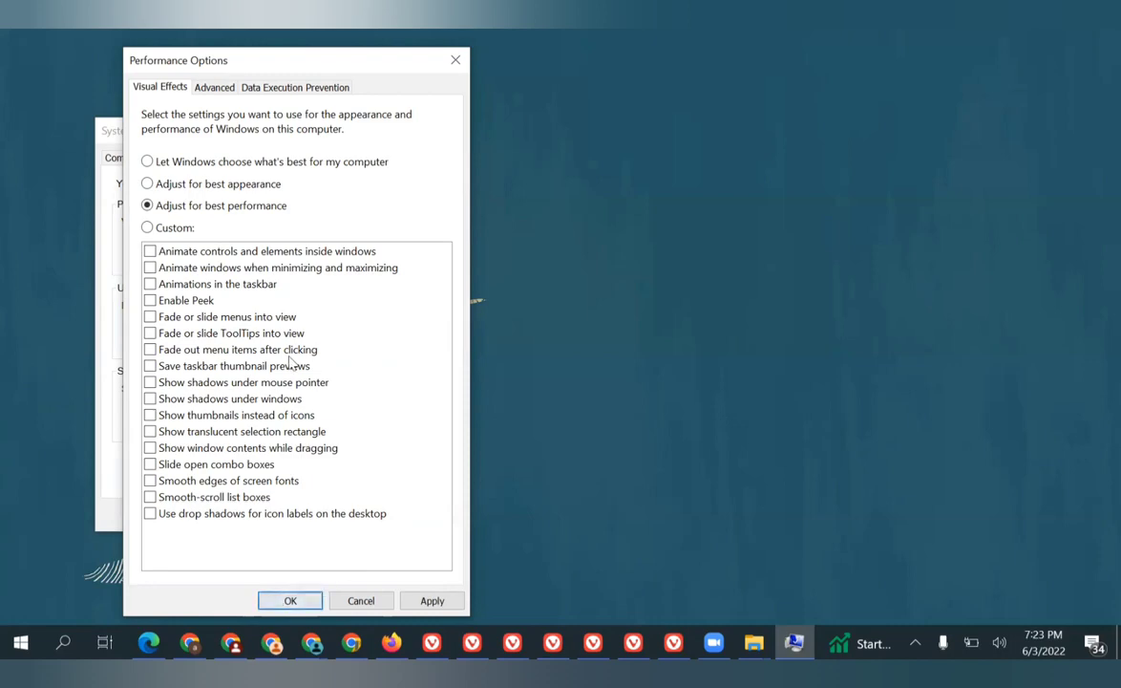
left_click(430, 599)
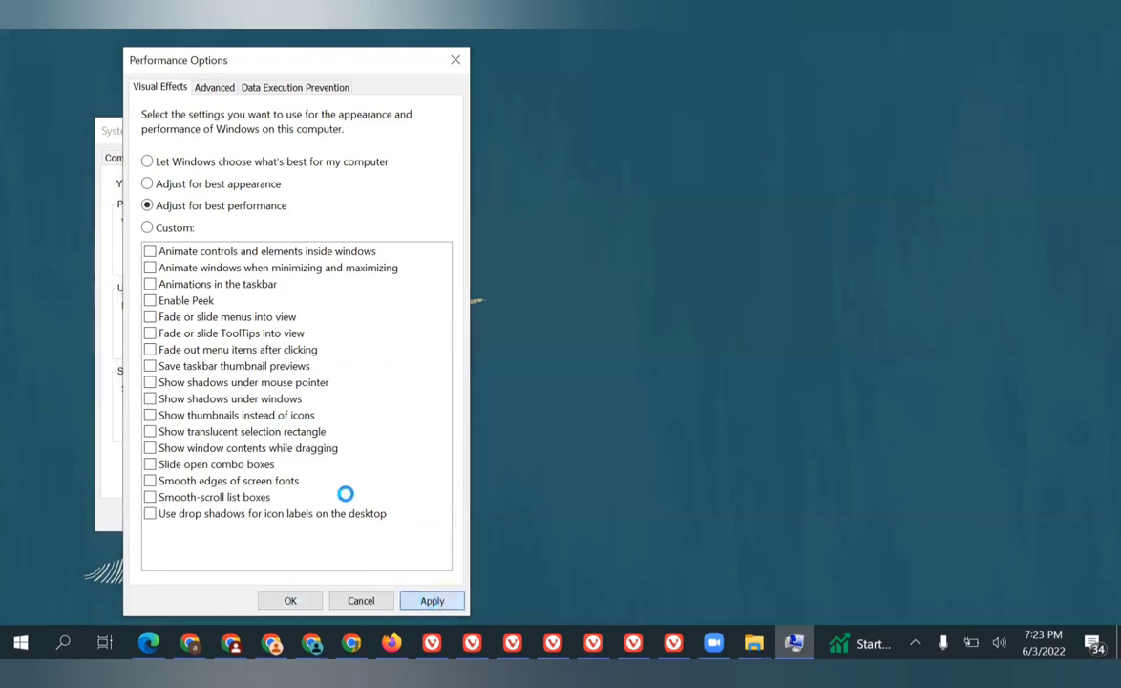
left_click(288, 601)
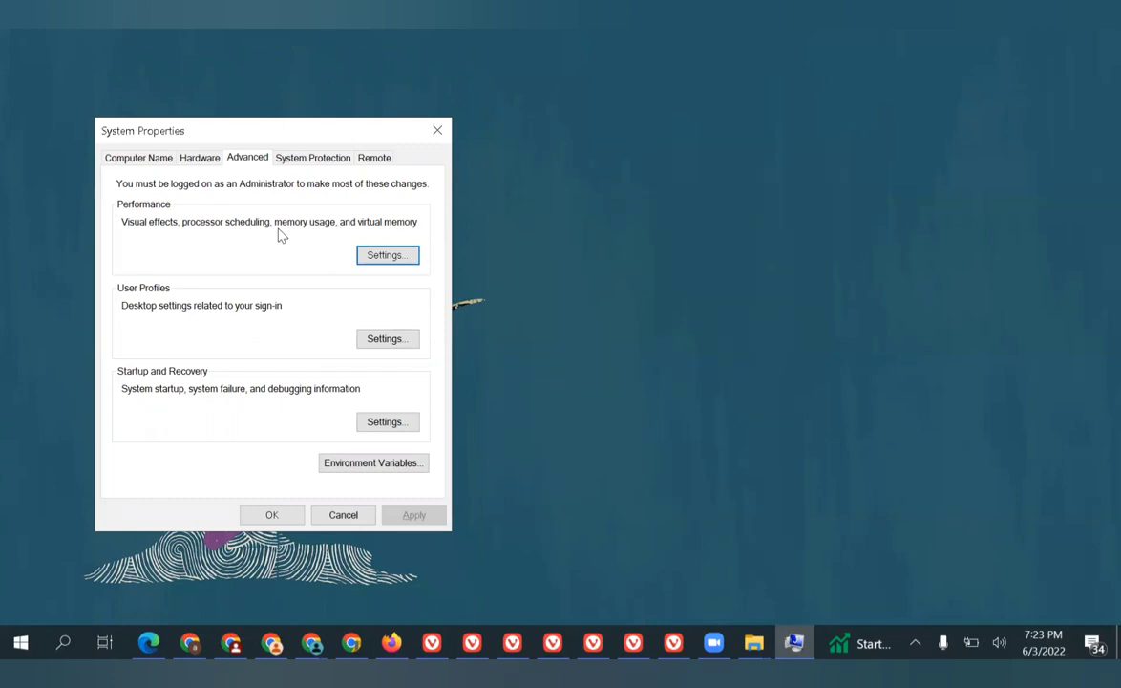
Step: Turn off automatic paging file management in the virtual memory settings and choose a custom size for drive C:
left_click(390, 257)
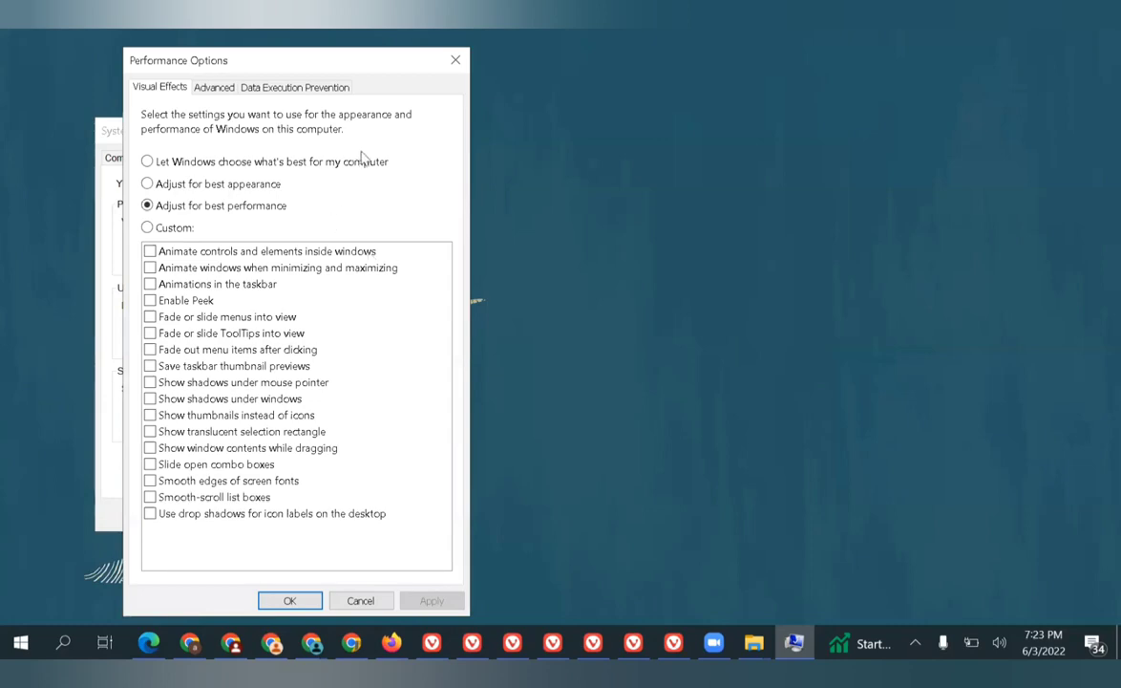
left_click(216, 87)
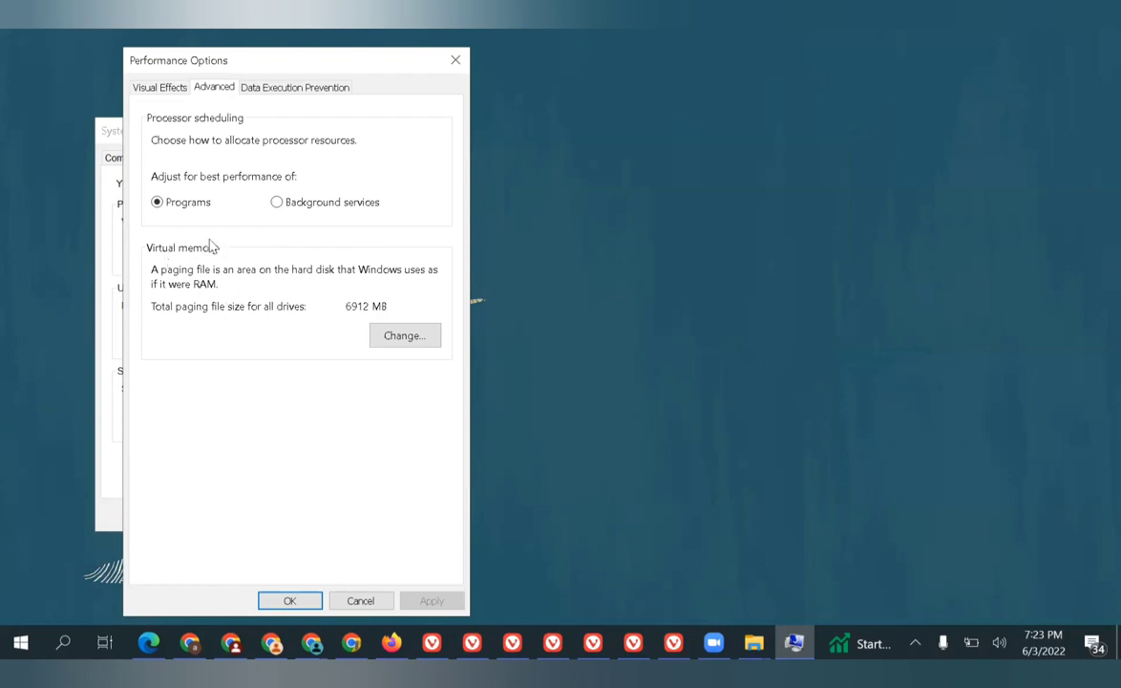
left_click(405, 336)
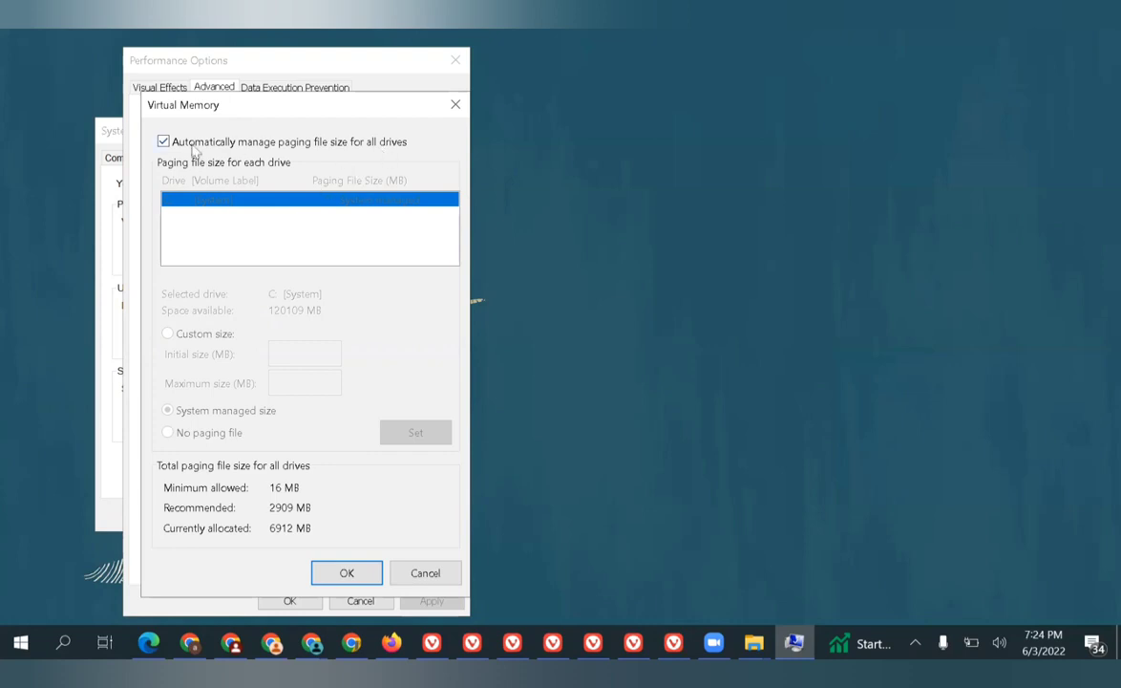
left_click(165, 142)
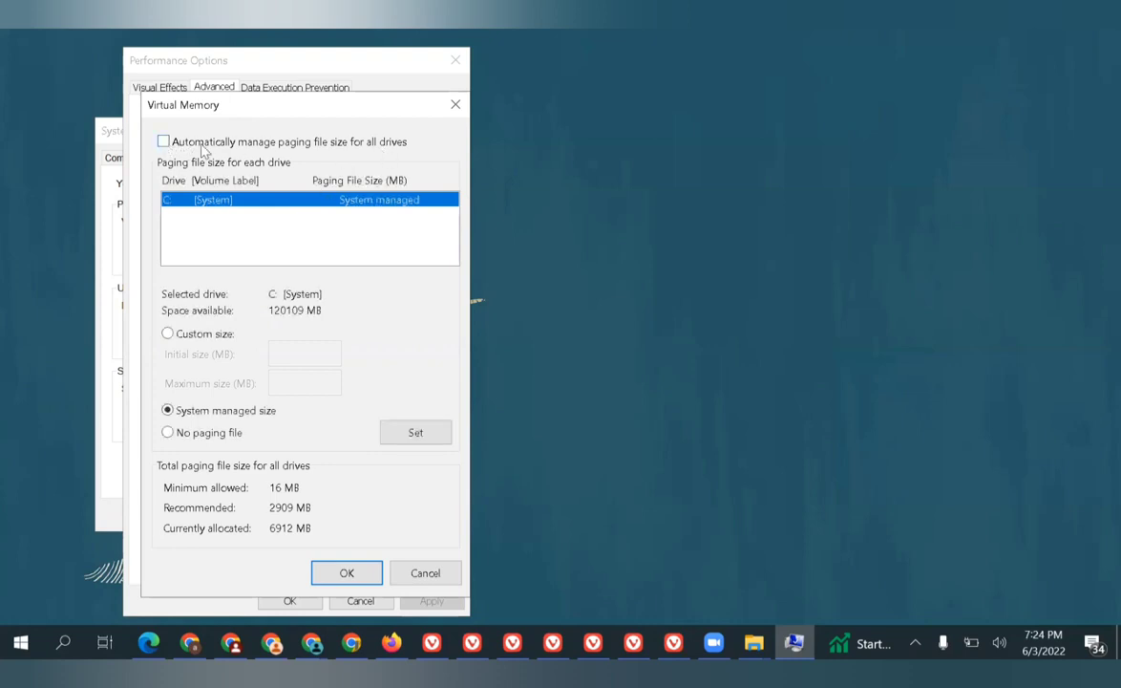
left_click(168, 335)
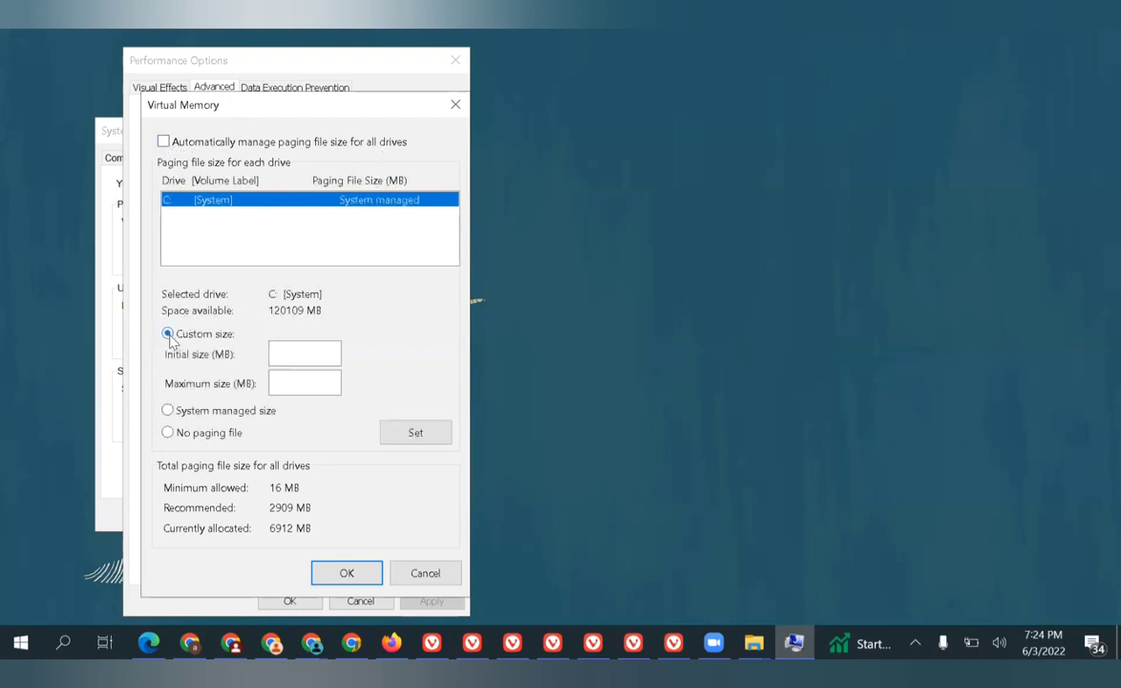
Step: Set drive C:'s paging file to an initial size of 8000 MB and a maximum size of 16000 MB
left_click(305, 356)
type("12")
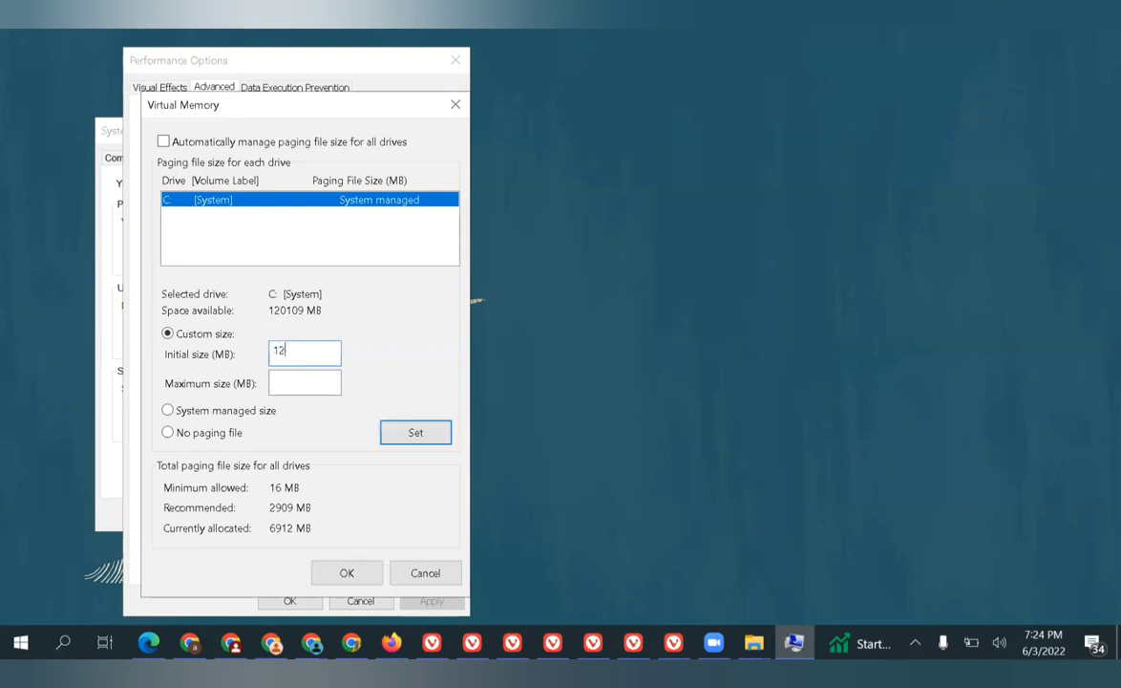
key("BackSpace")
key("BackSpace")
key("BackSpace")
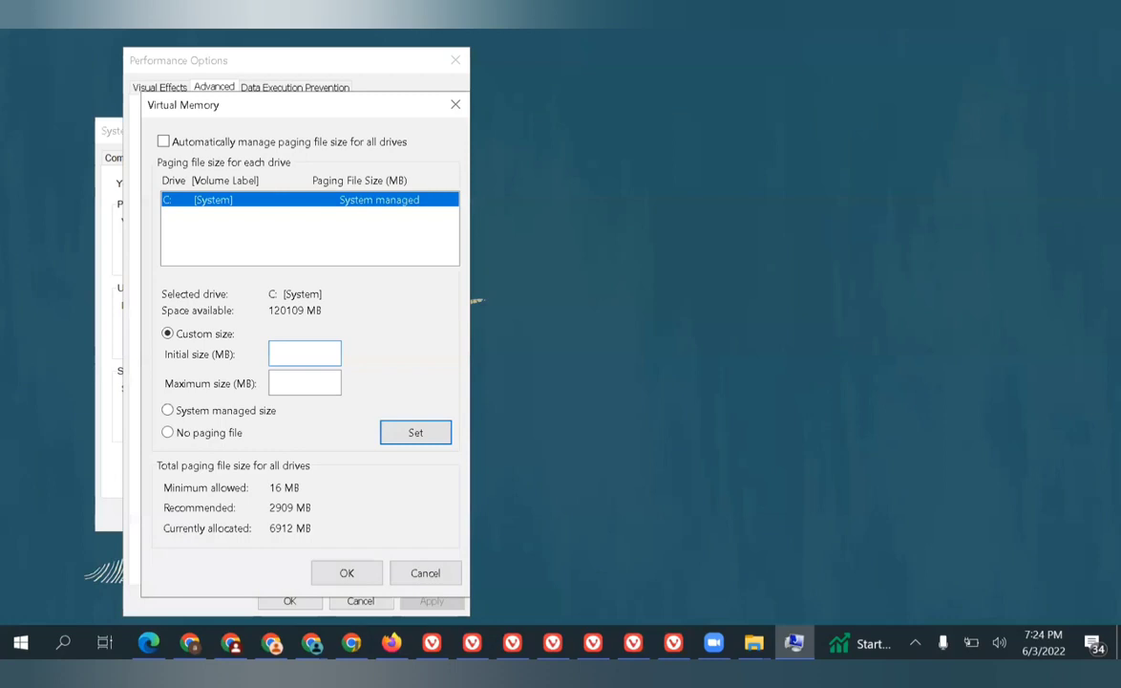
type("80000")
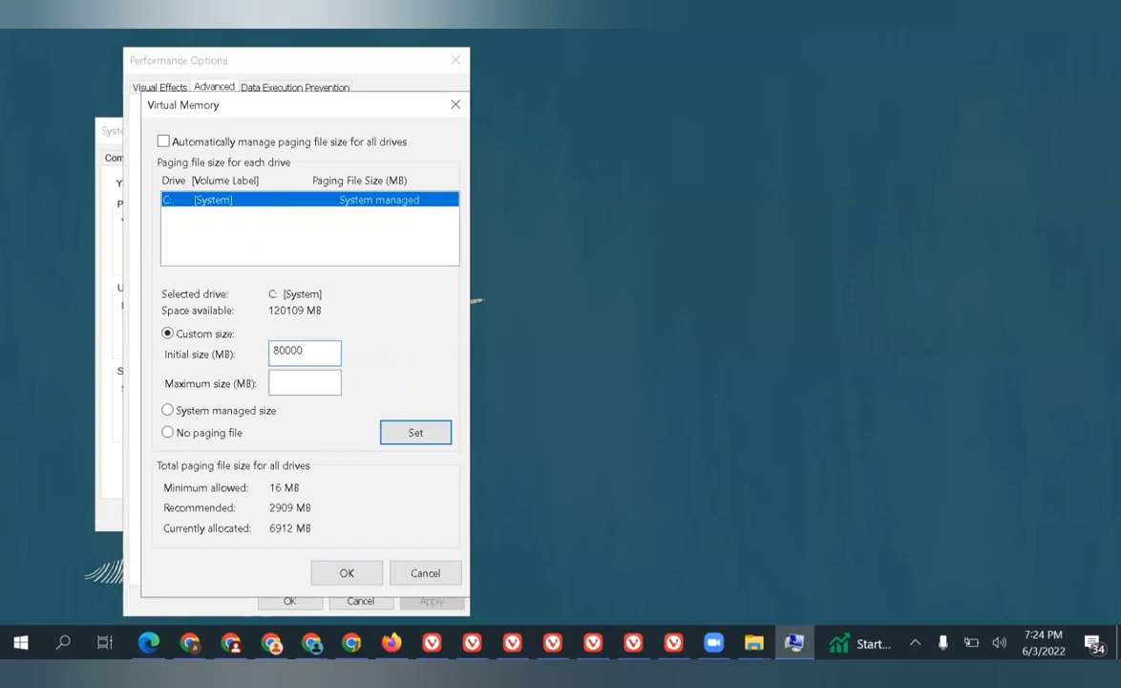
key("BackSpace")
left_click(287, 381)
type("16000")
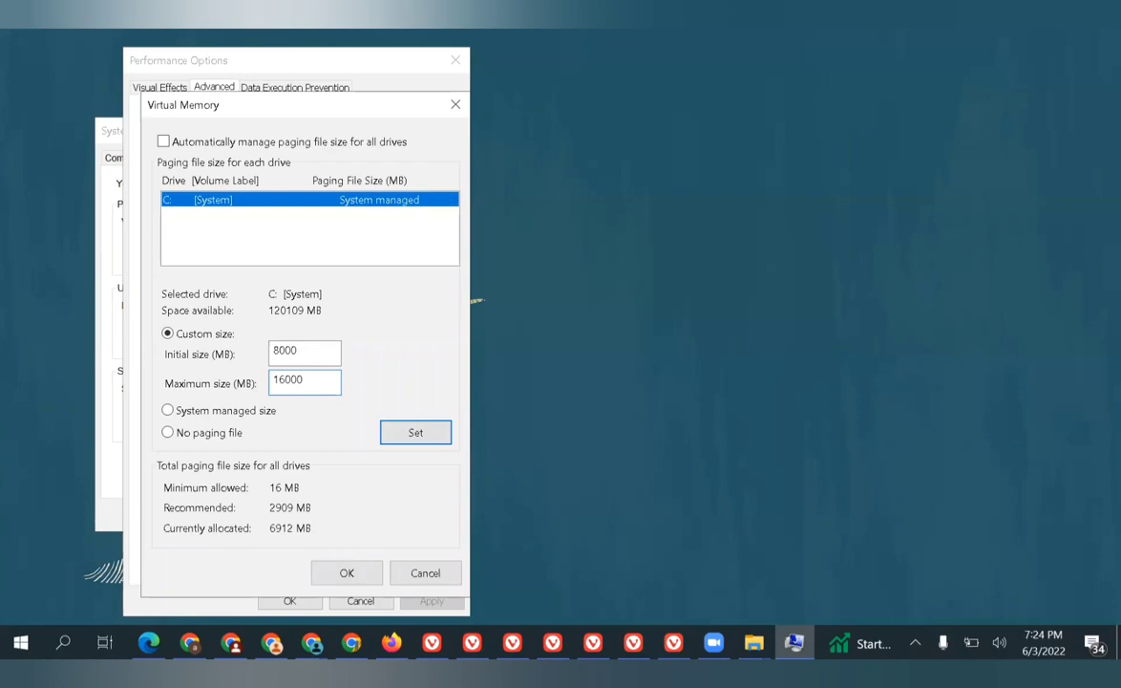
left_click(422, 432)
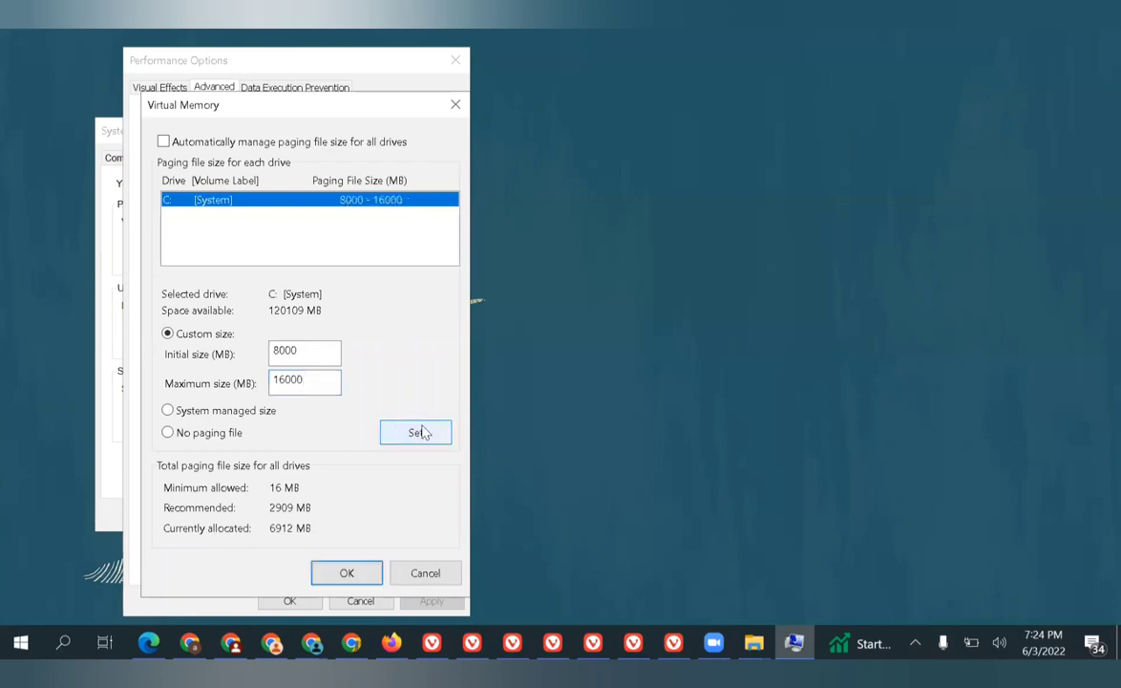
Step: Confirm the virtual memory change through all open dialogs and postpone the computer restart
left_click(341, 565)
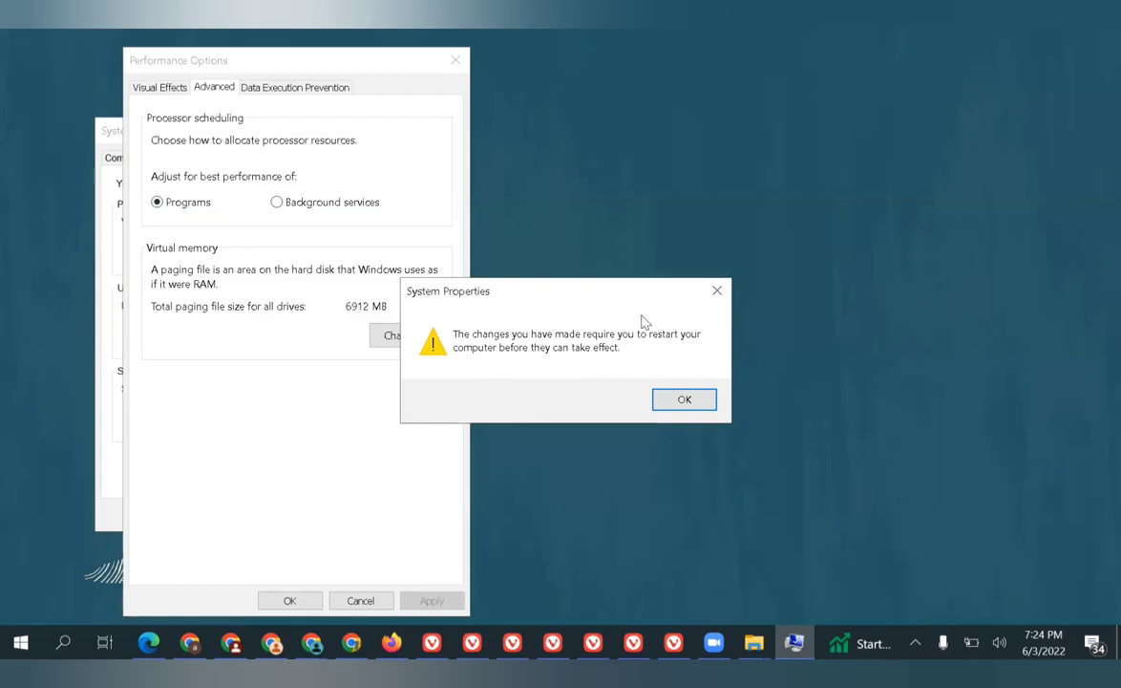
left_click(688, 399)
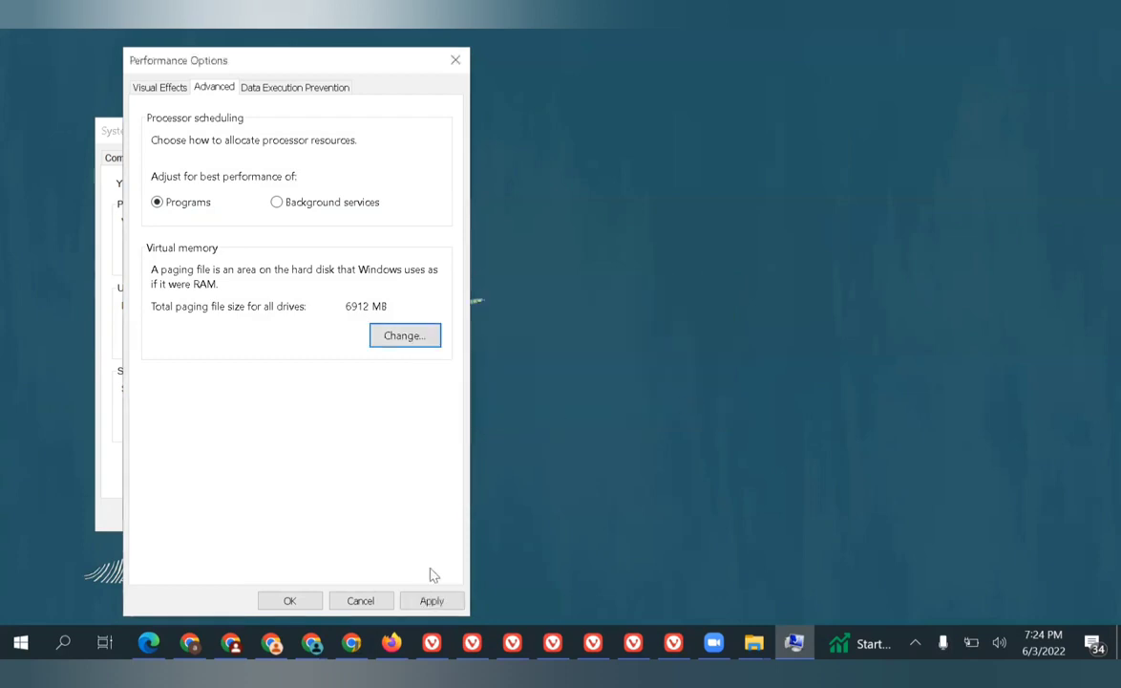
left_click(426, 601)
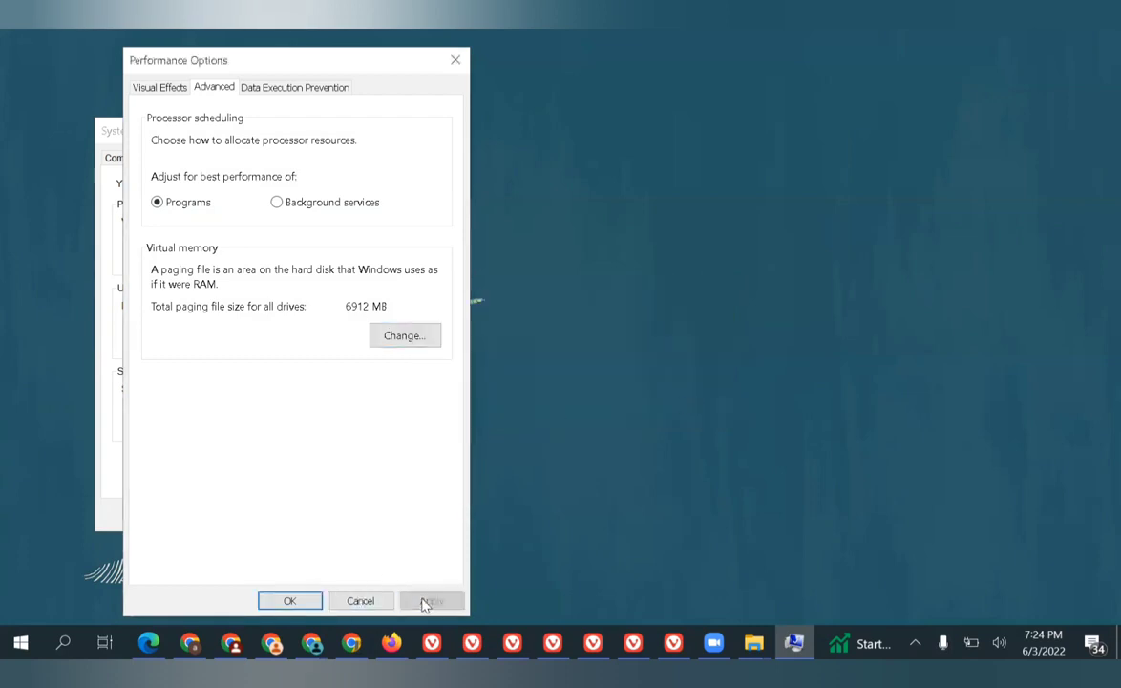
left_click(284, 602)
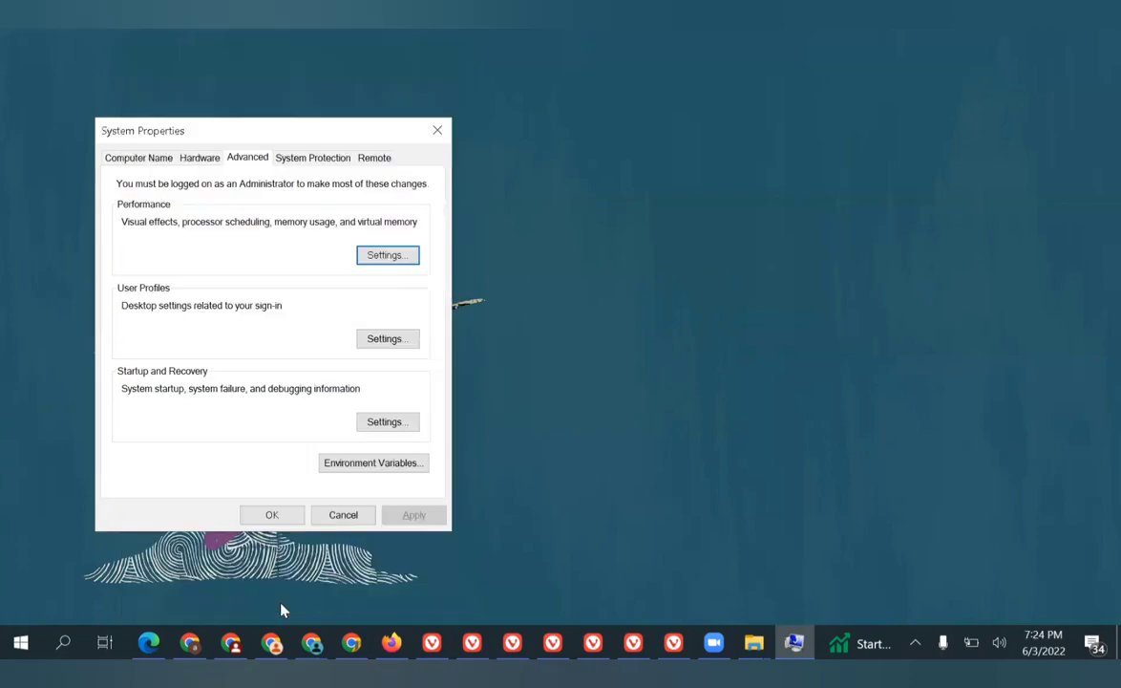
left_click(271, 515)
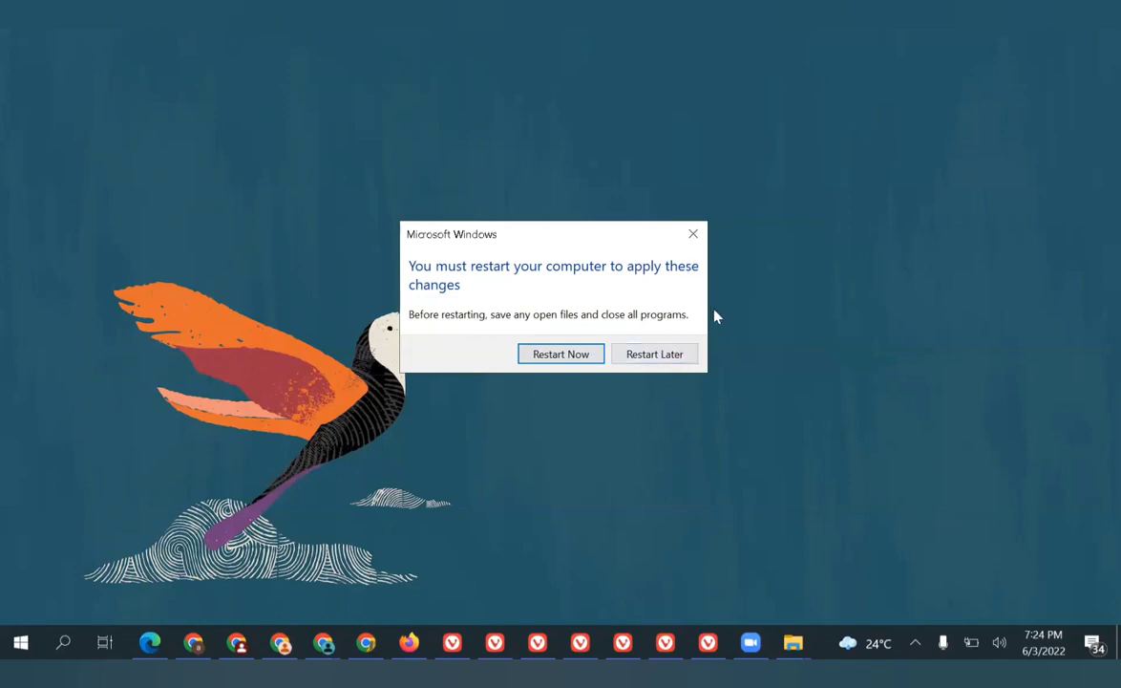
left_click(657, 355)
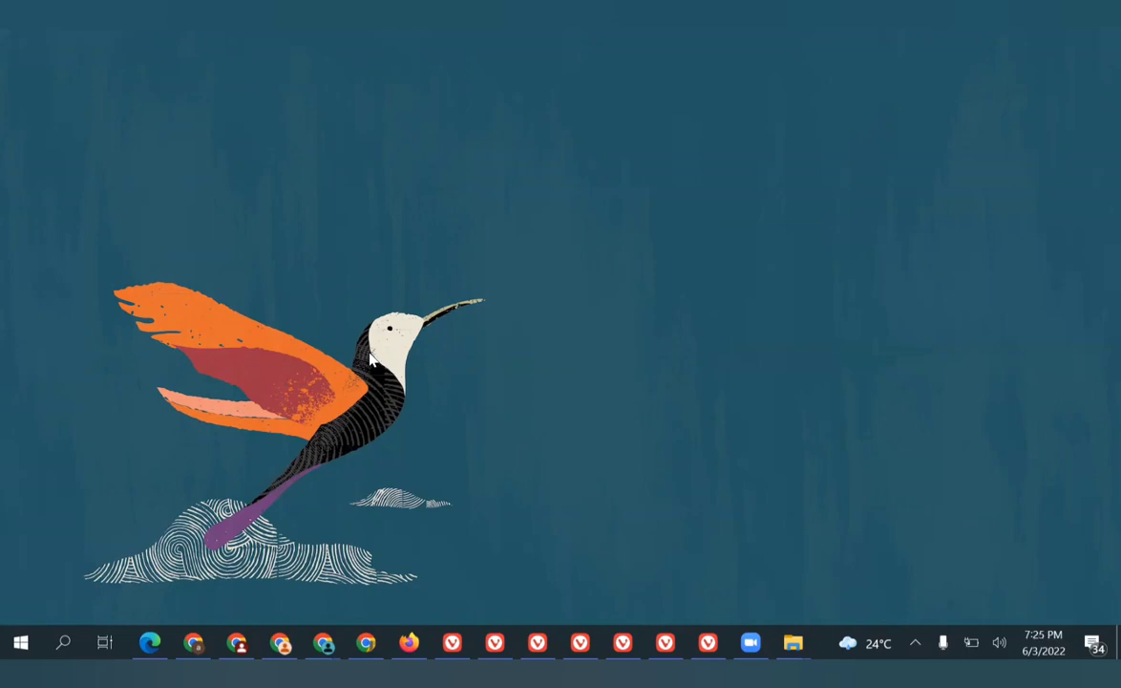
Step: Open System Configuration with the command msconfig and choose Selective startup without loading startup items
key("super+r")
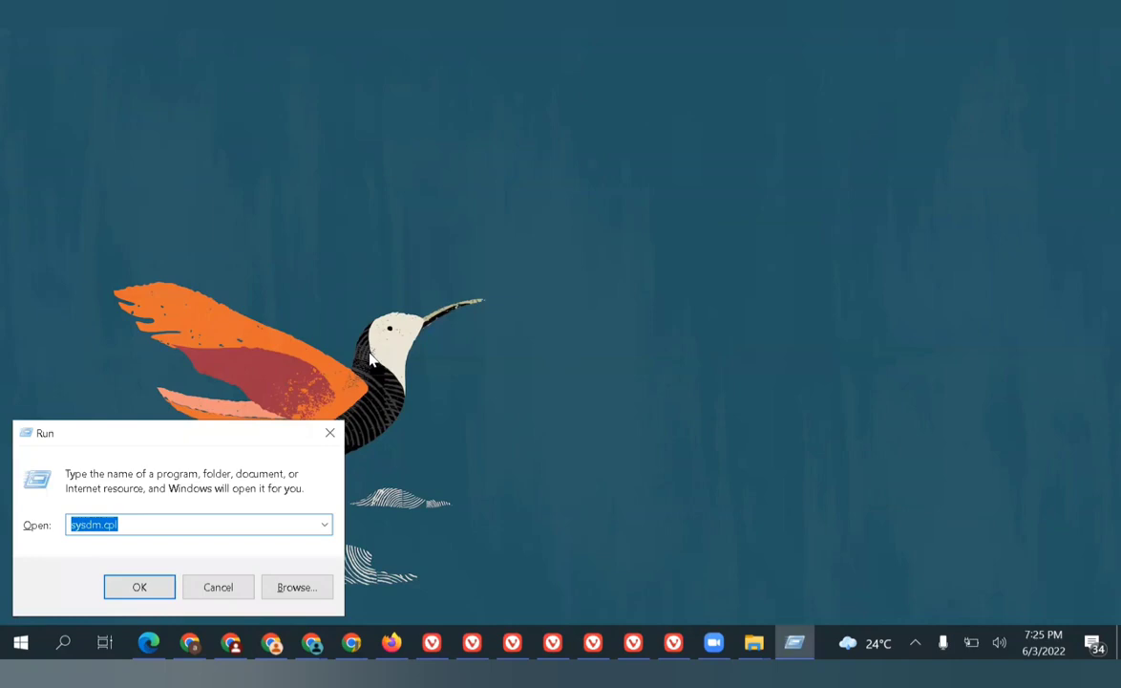
type("msco")
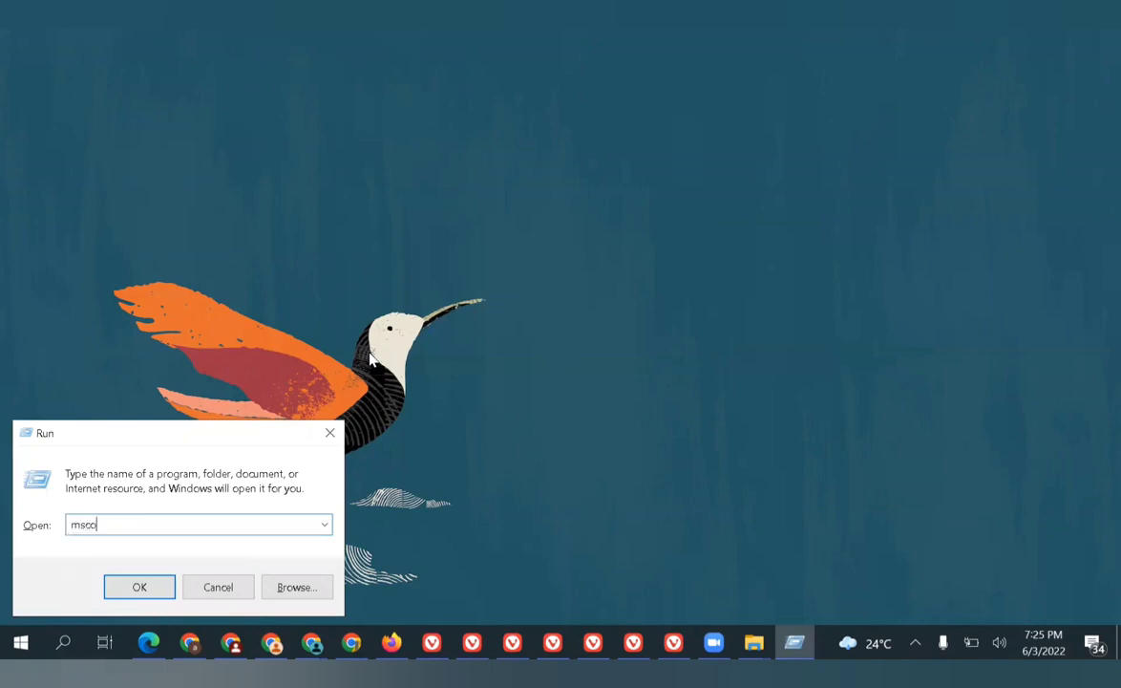
type("nfig")
key("Return")
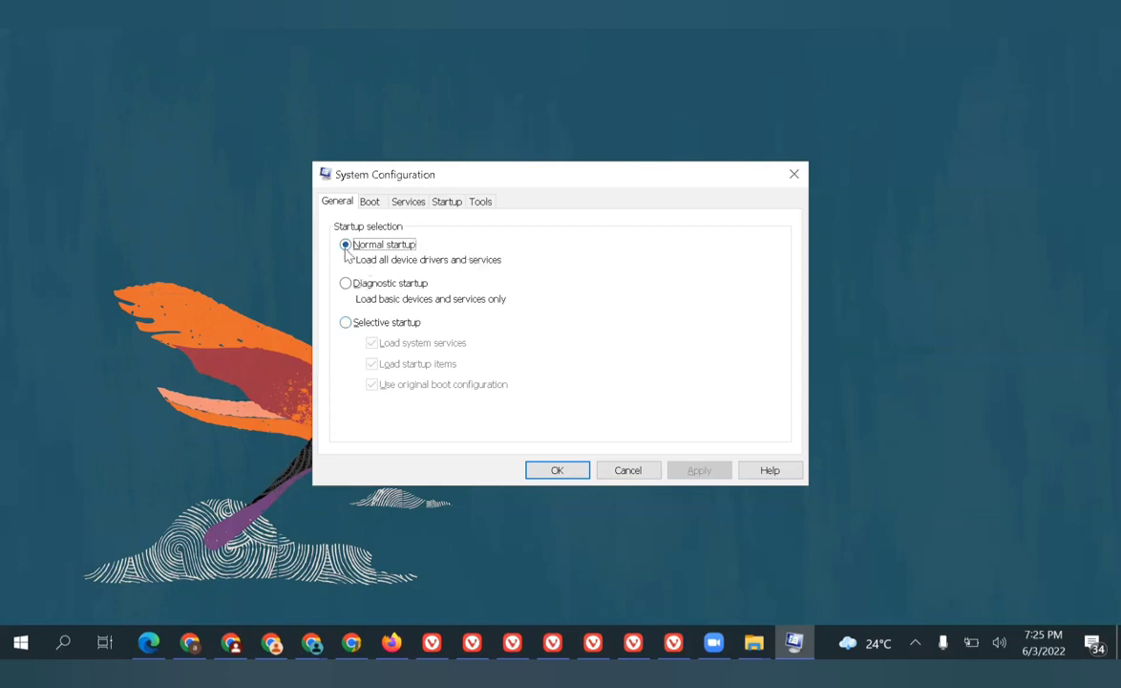
left_click(346, 322)
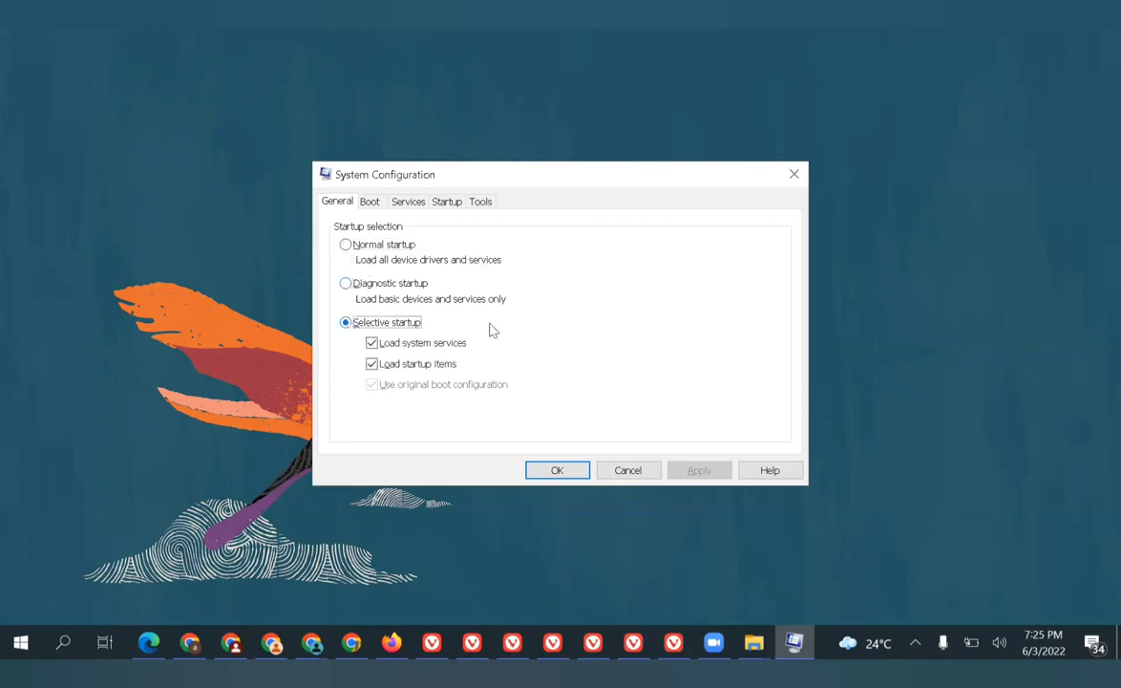
left_click(387, 367)
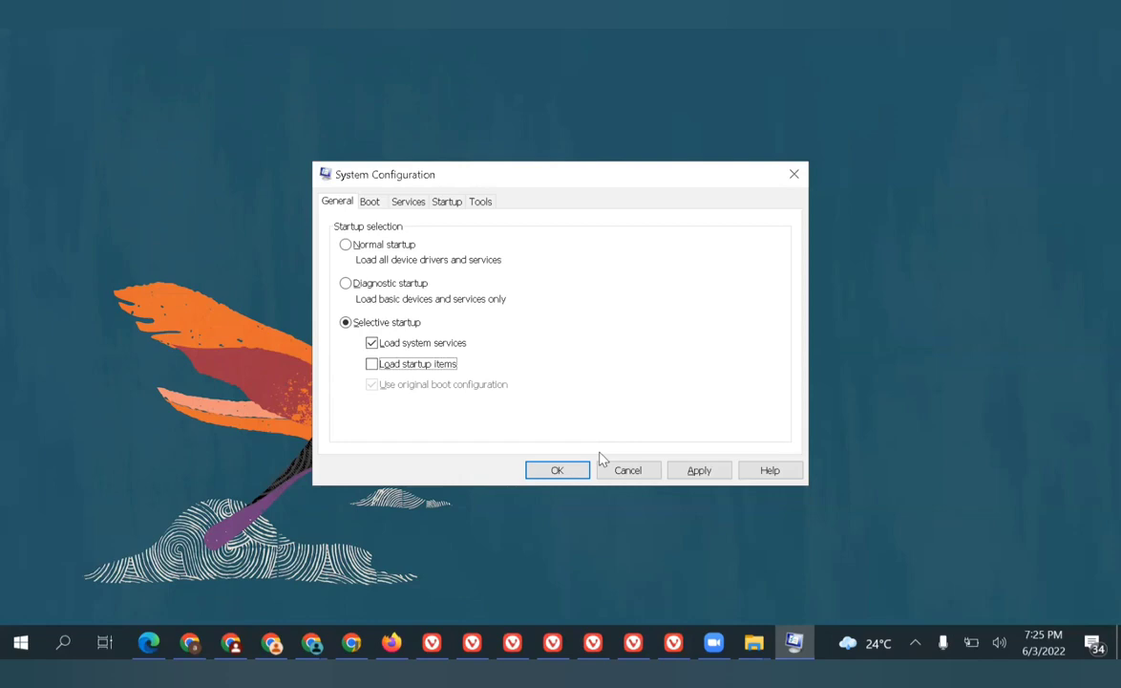
Step: Hide all Microsoft services in System Configuration's services list and look through the remaining third-party services
left_click(414, 204)
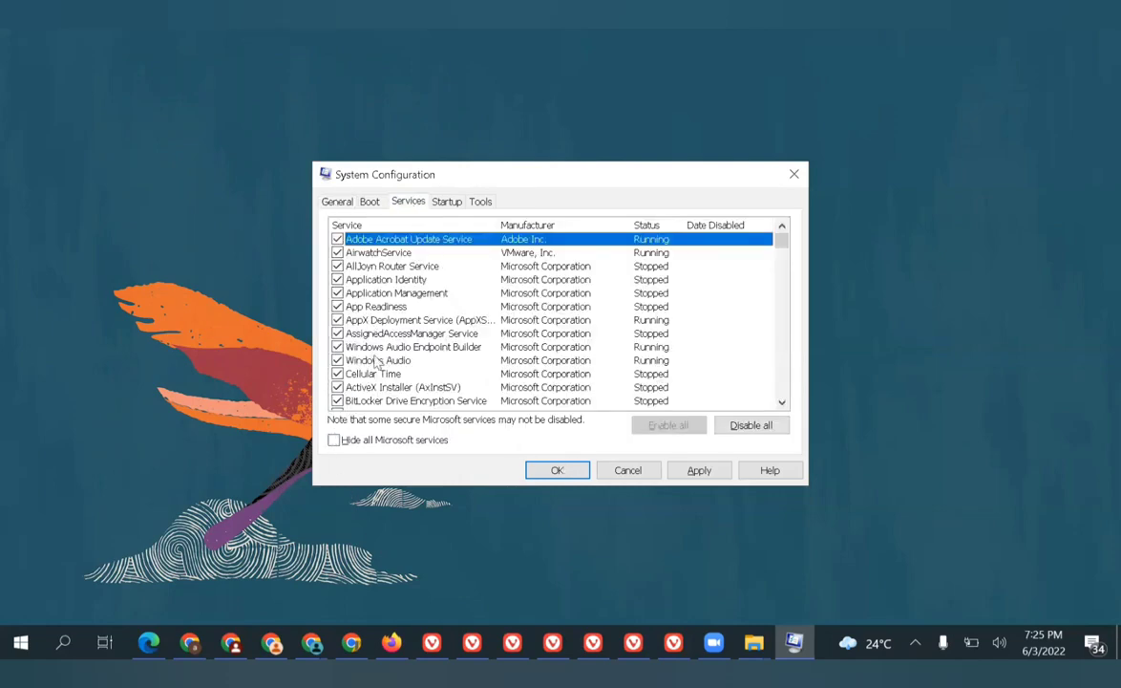
left_click(334, 441)
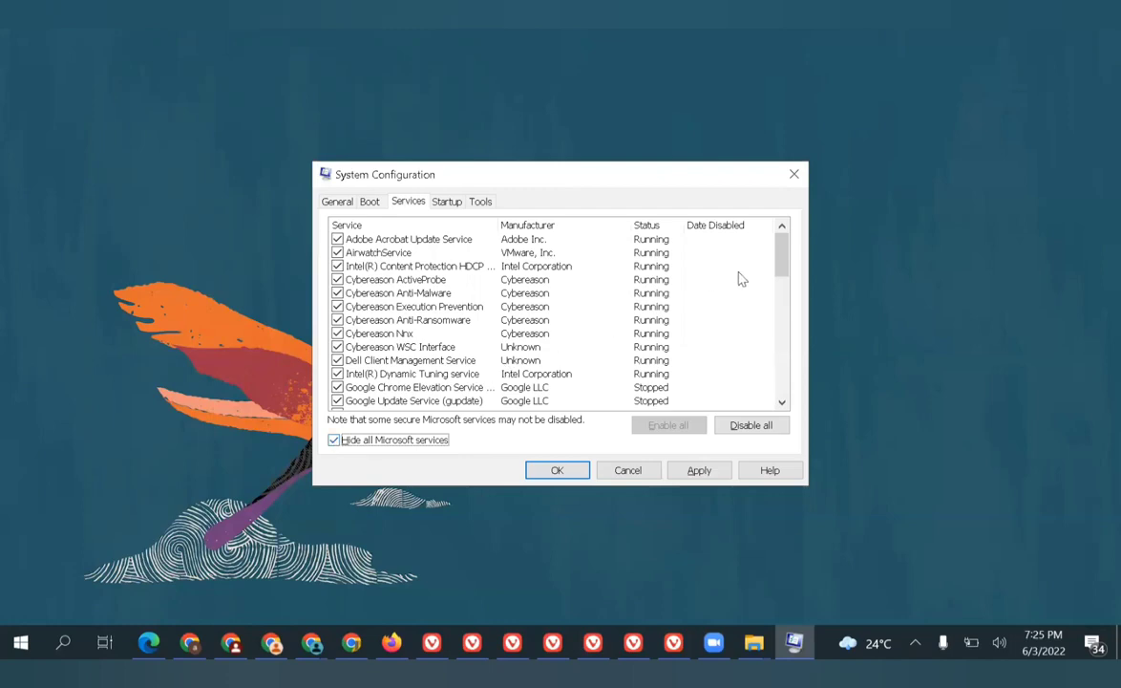
left_click(779, 308)
left_click_drag(779, 307, 785, 274)
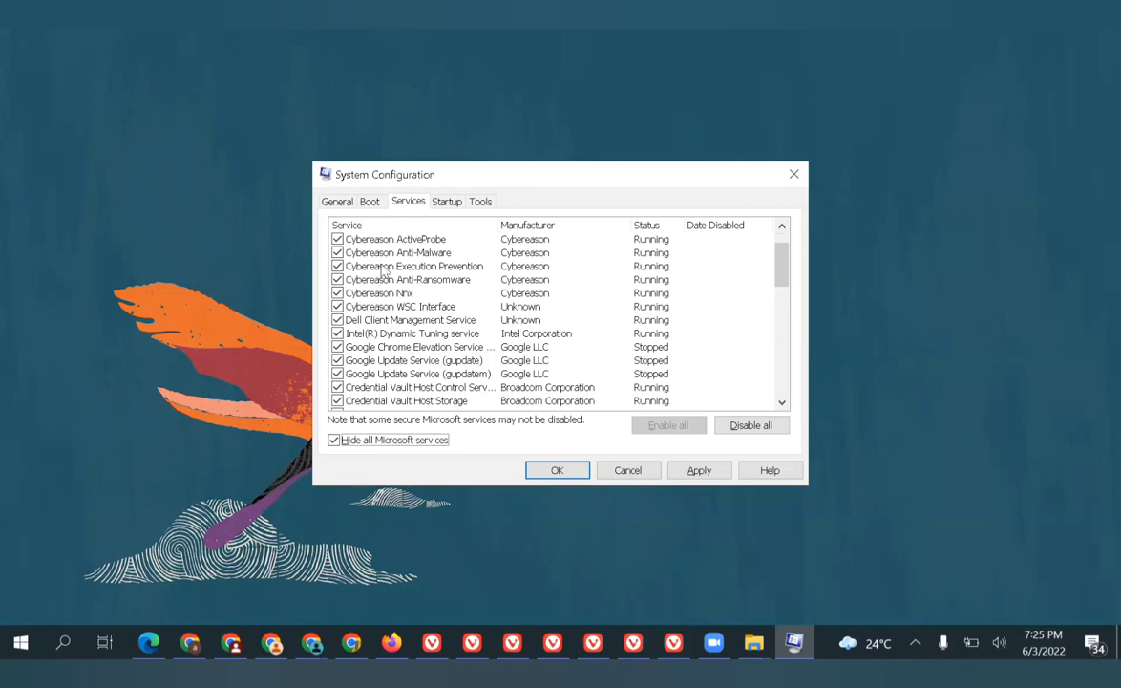
Step: View the startup programs in Task Manager from System Configuration, and close both windows without changing any startup item
left_click(450, 203)
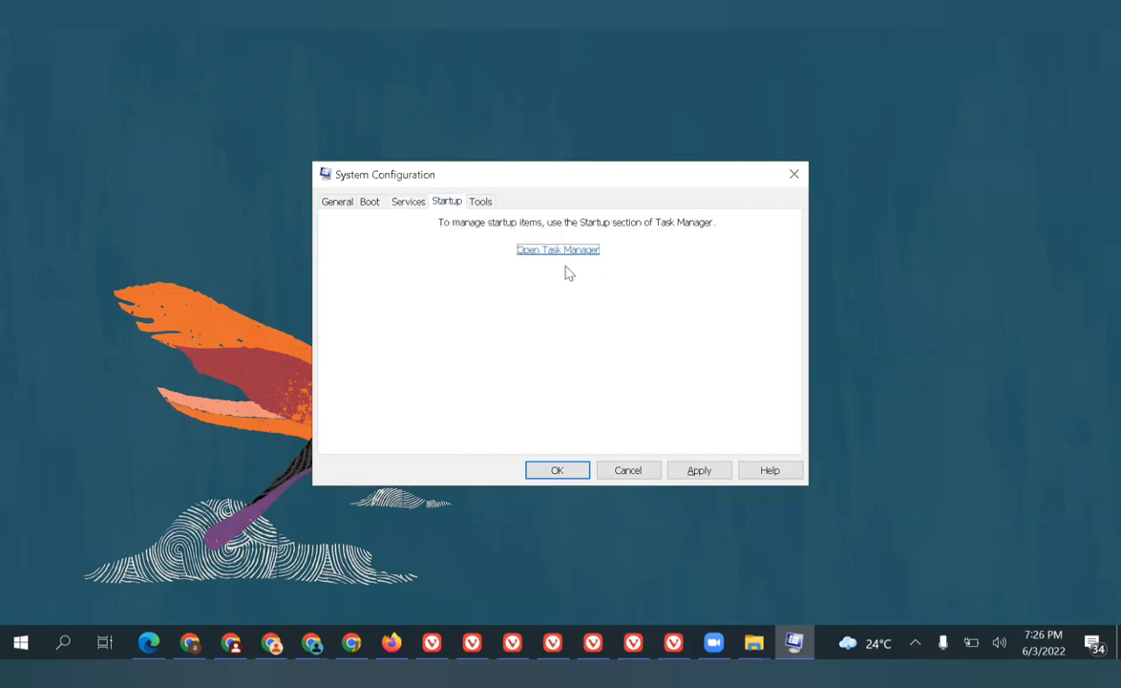
left_click(587, 252)
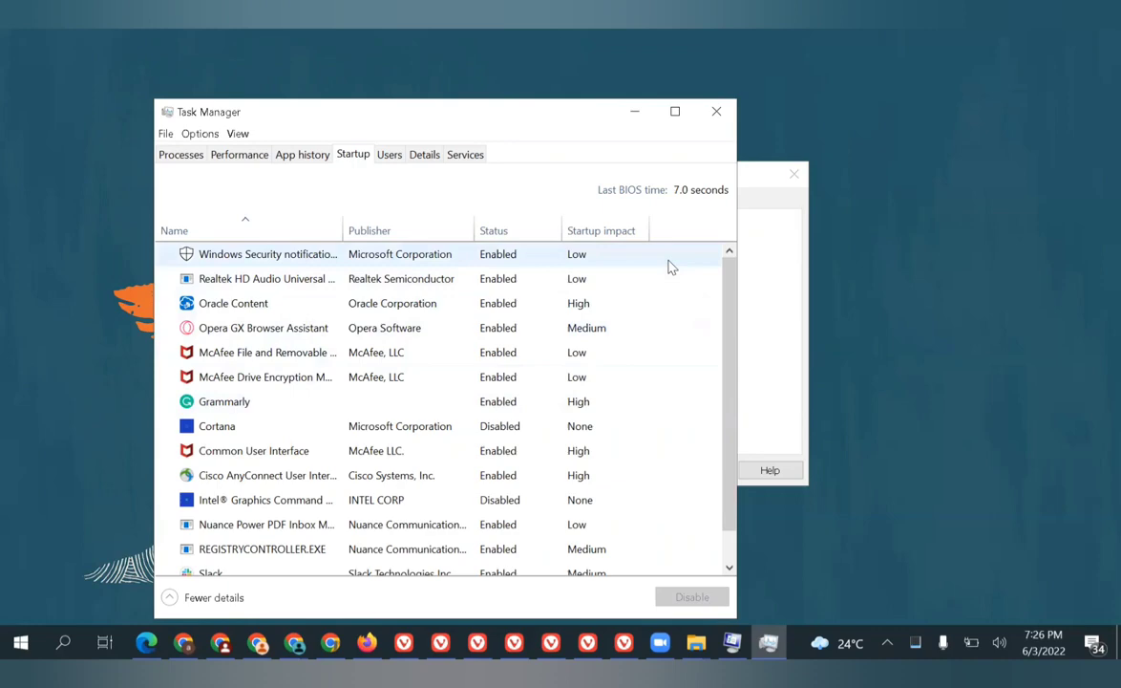
left_click(714, 110)
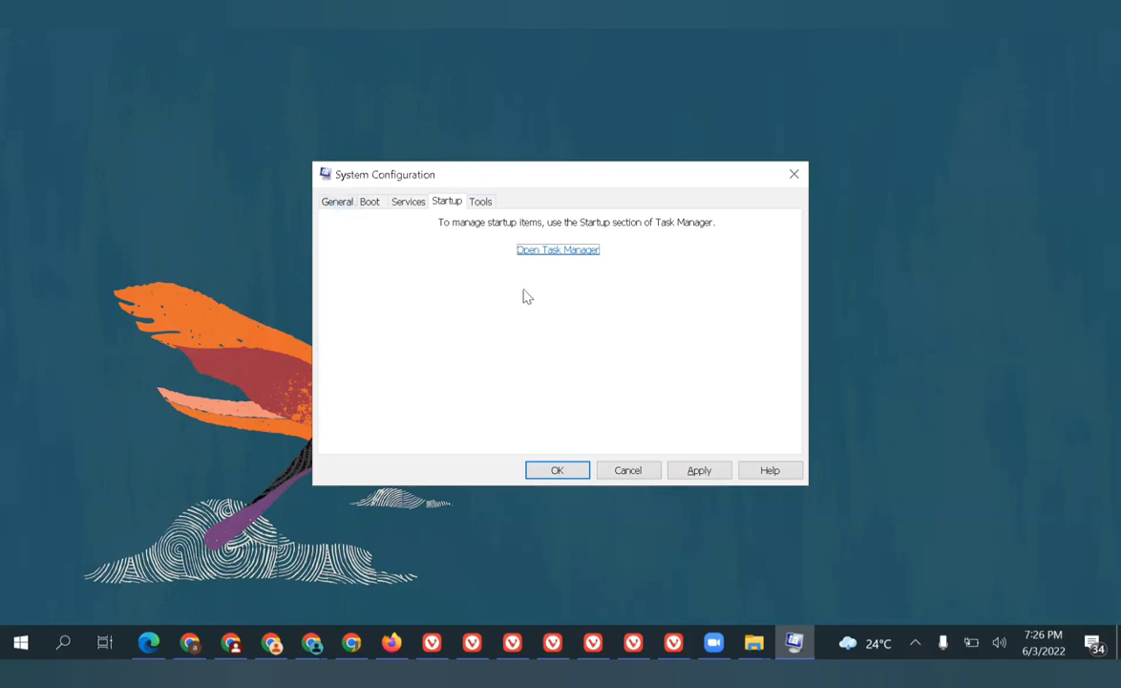
left_click(794, 173)
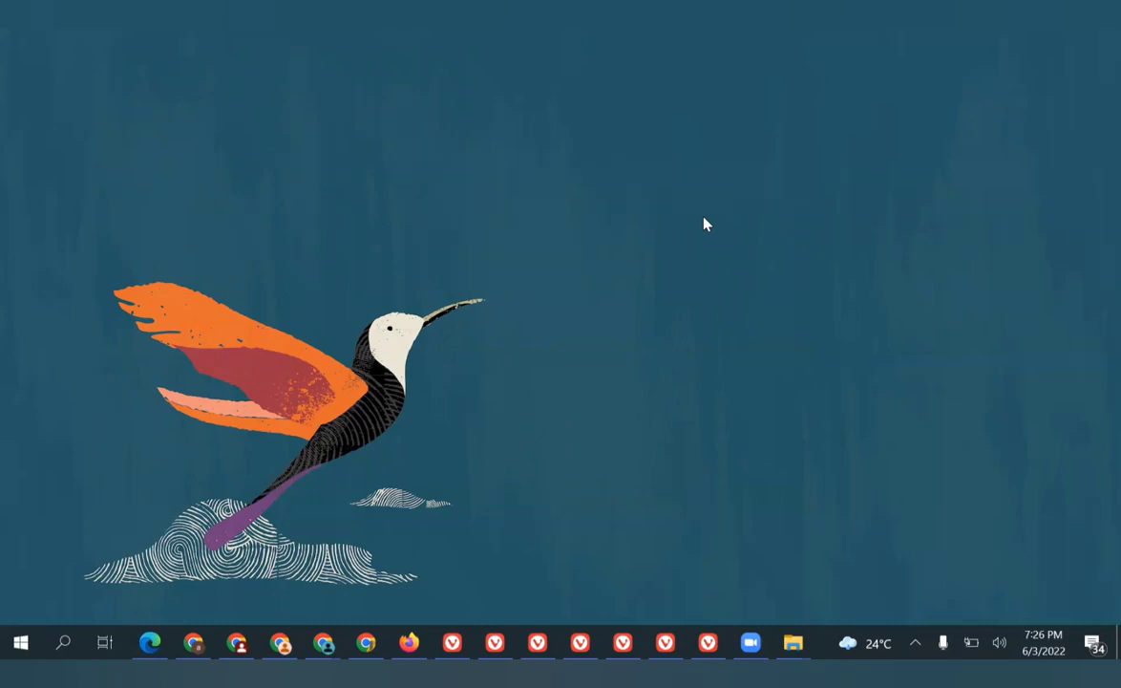
Step: Open Disk Cleanup for drive C: with the command cleanmgr and look through the file categories offered for deletion
key("super+r")
type("clean")
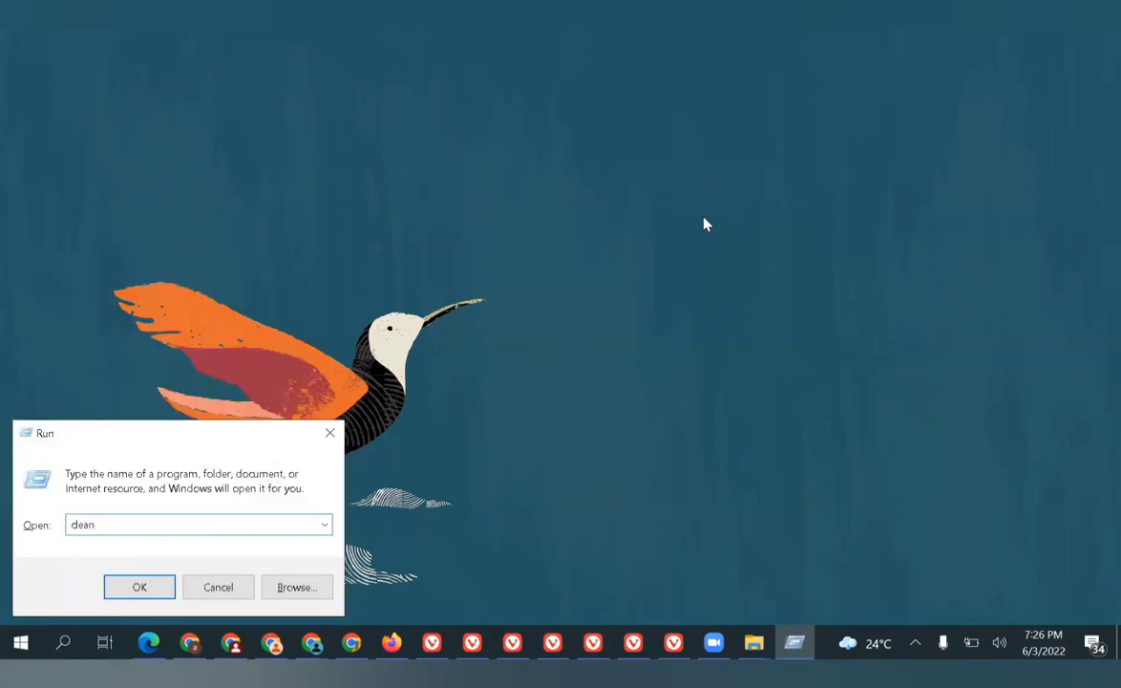
type("mgr")
key("Return")
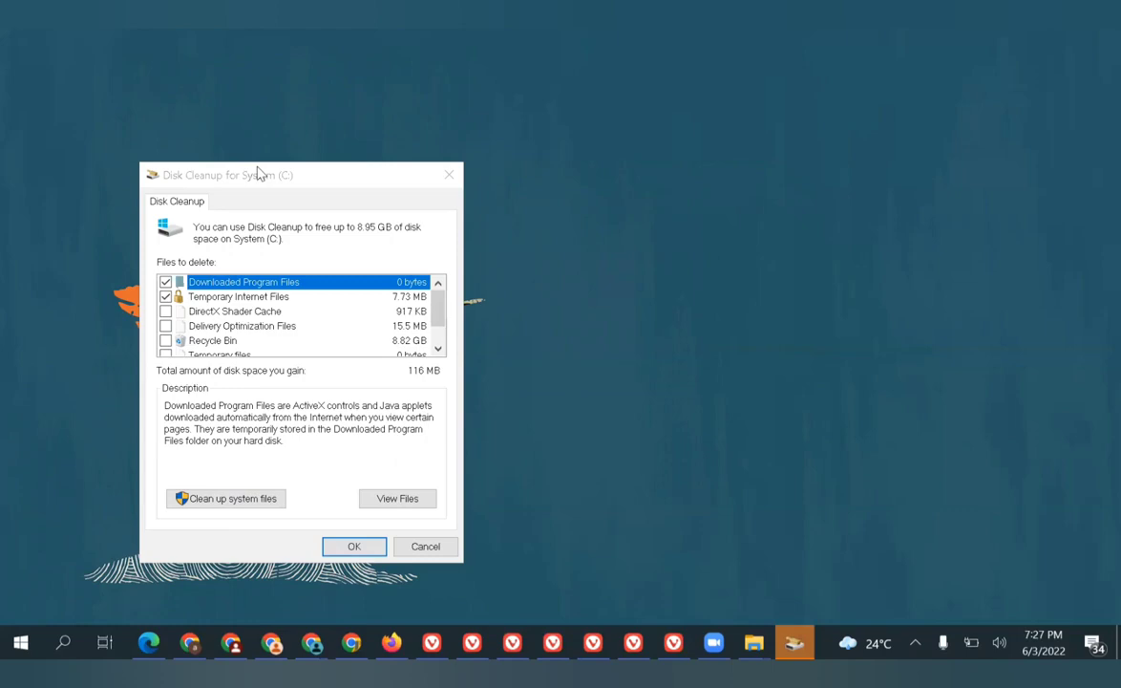
left_click(437, 349)
left_click(437, 349)
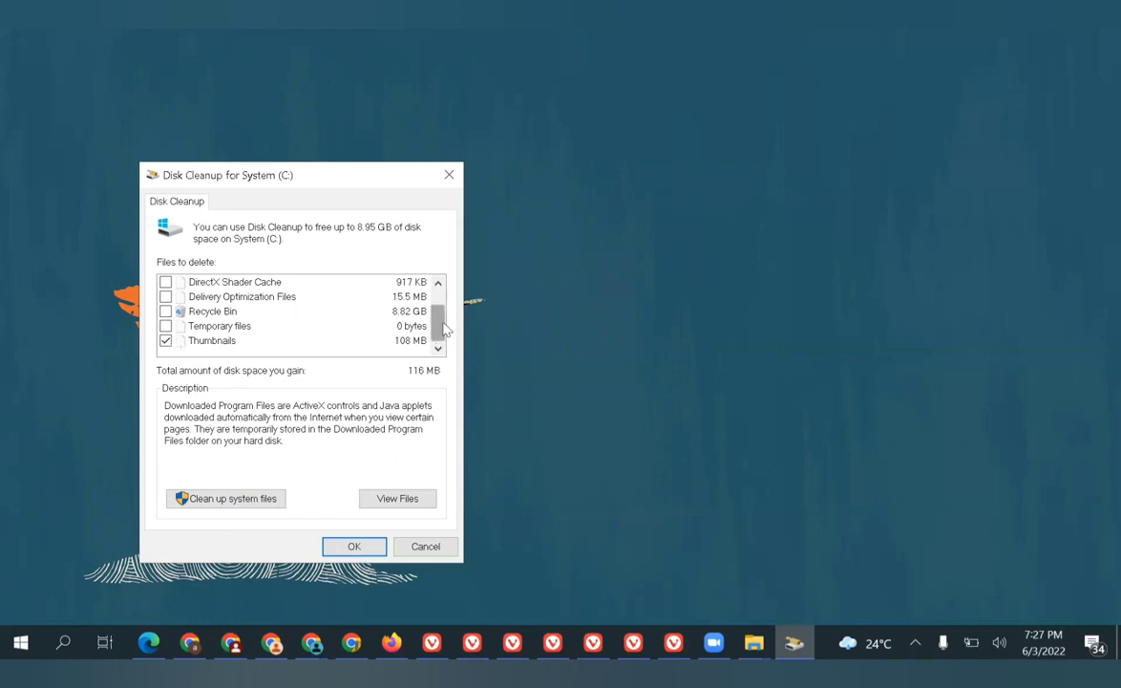
scroll(405, 306, "up", 1)
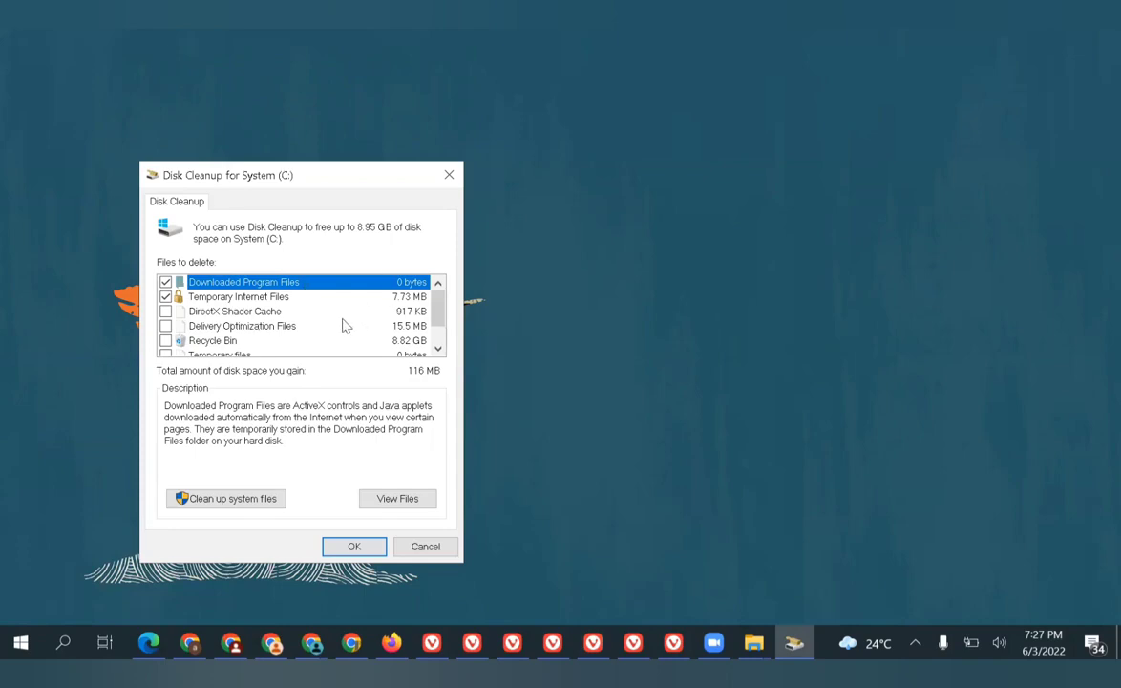
Step: Mark DirectX Shader Cache, Delivery Optimization Files, Recycle Bin and Temporary files for deletion in Disk Cleanup
left_click(165, 312)
left_click(165, 326)
left_click(165, 340)
left_click(165, 354)
left_click(437, 349)
left_click(438, 349)
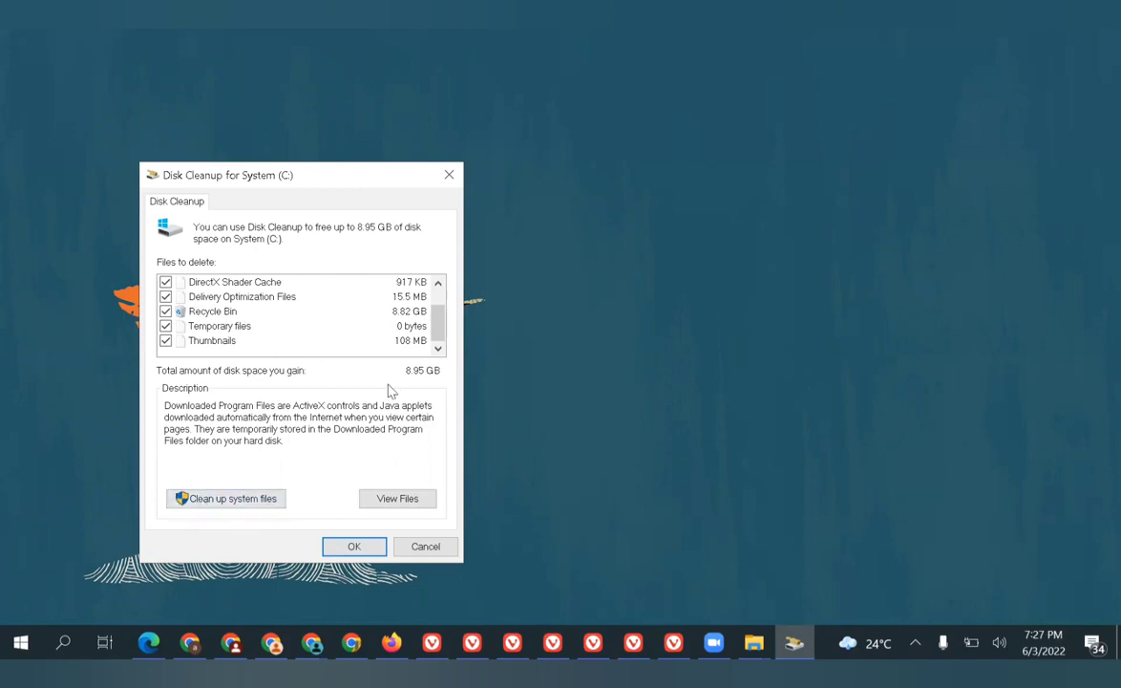
Step: Unmark Temporary files, Thumbnails, Recycle Bin, Delivery Optimization Files and DirectX Shader Cache in the list of files to delete
left_click(165, 326)
left_click(165, 340)
scroll(401, 282, "up", 1)
left_click(165, 325)
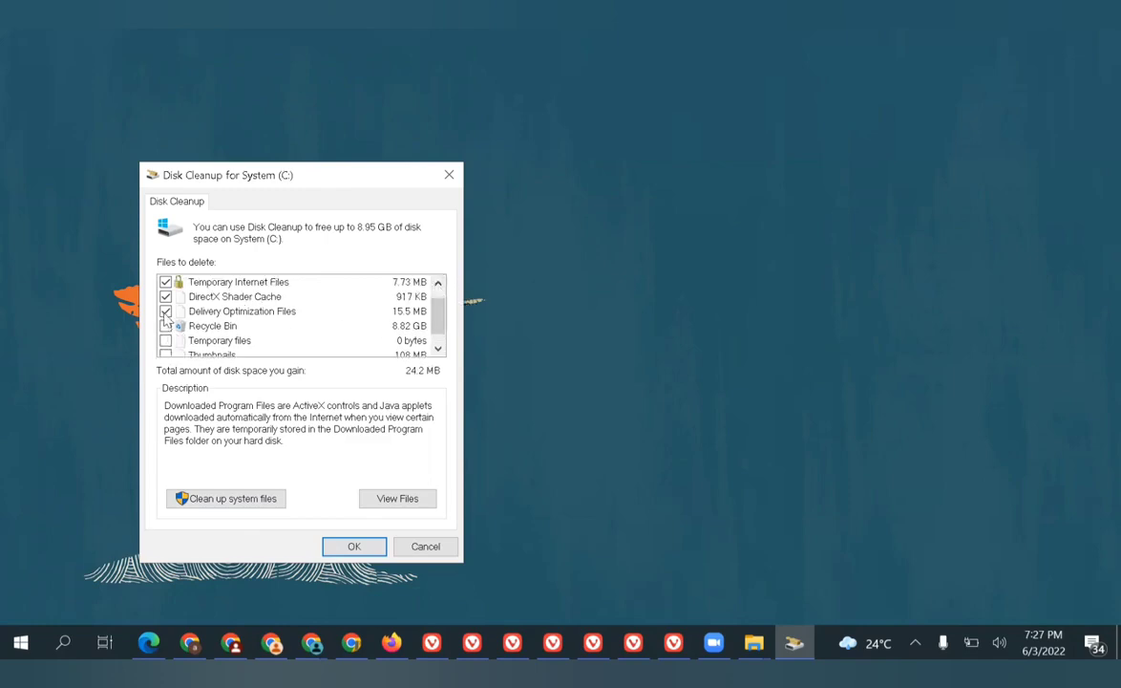
left_click(166, 311)
left_click(167, 297)
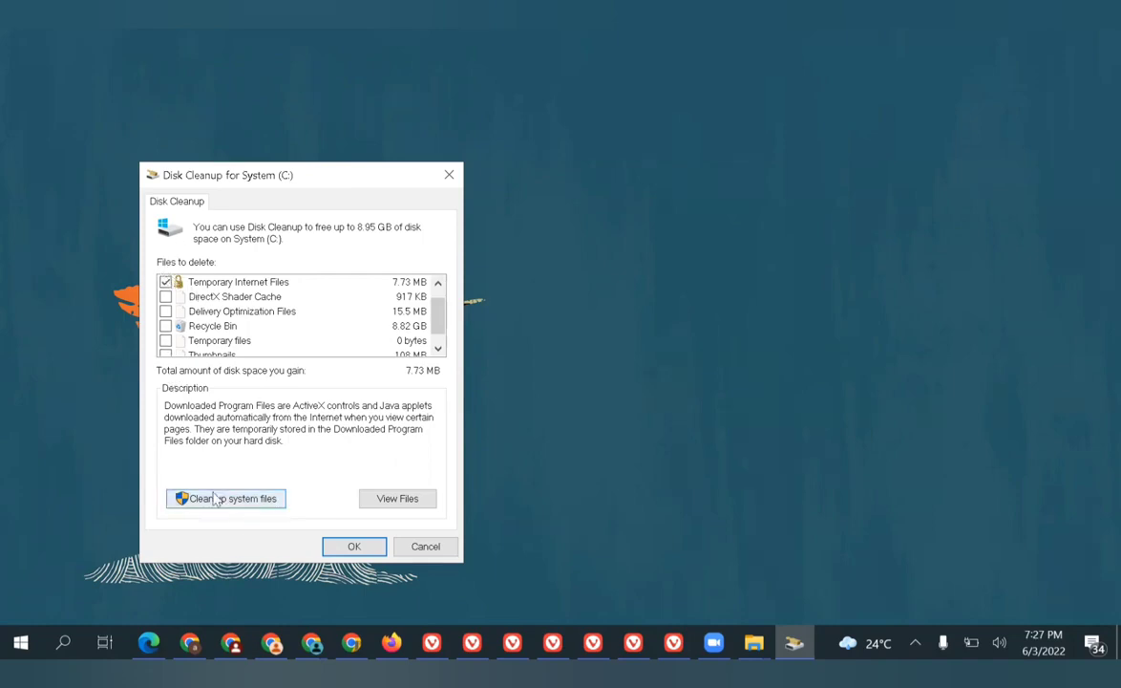
Step: Rescan drive C: for system files to clean up, and cancel Disk Cleanup without deleting anything
left_click(216, 497)
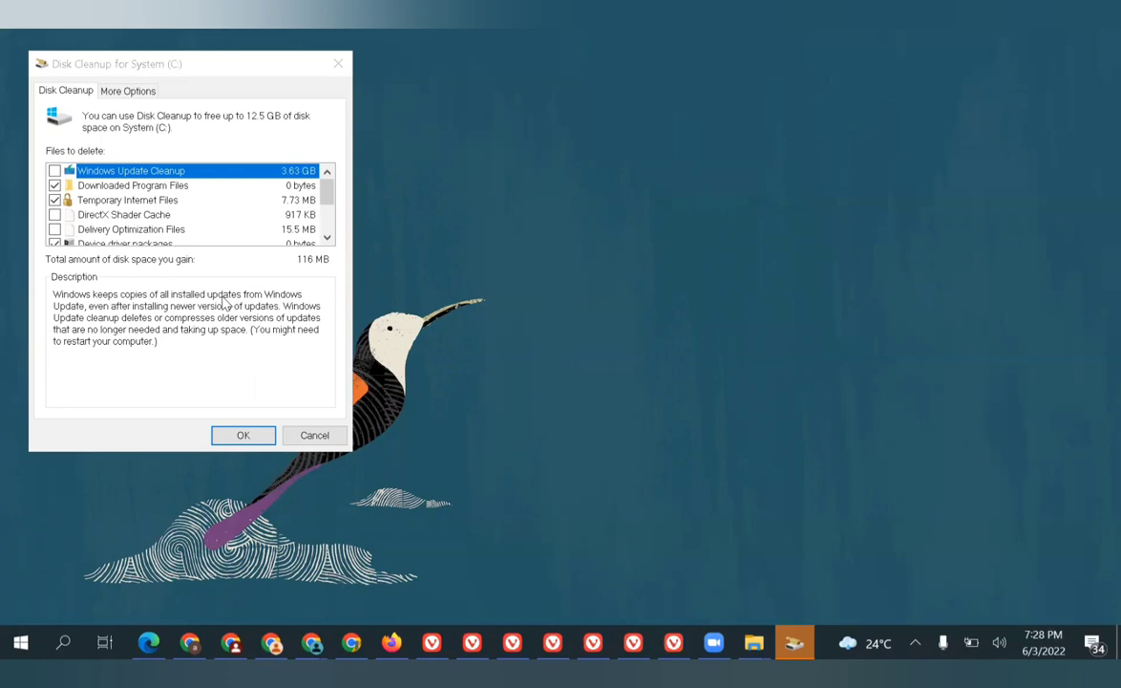
left_click(302, 442)
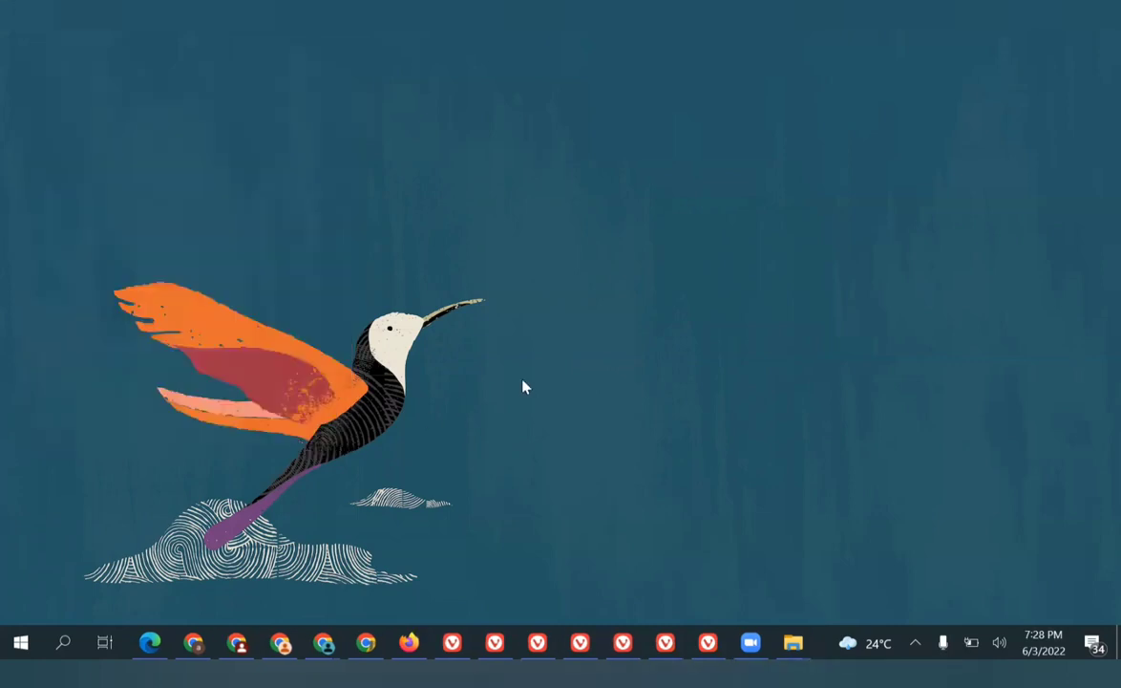
Step: Open Control Panel with the command control and go to Power Options
key("super")
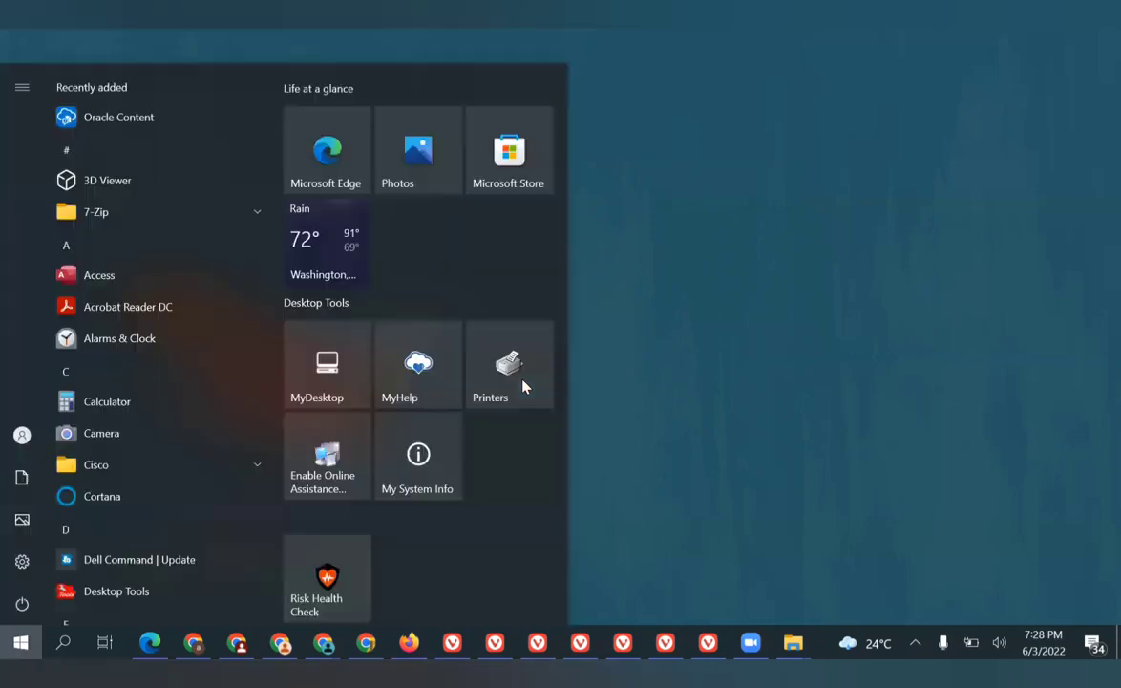
key("super+r")
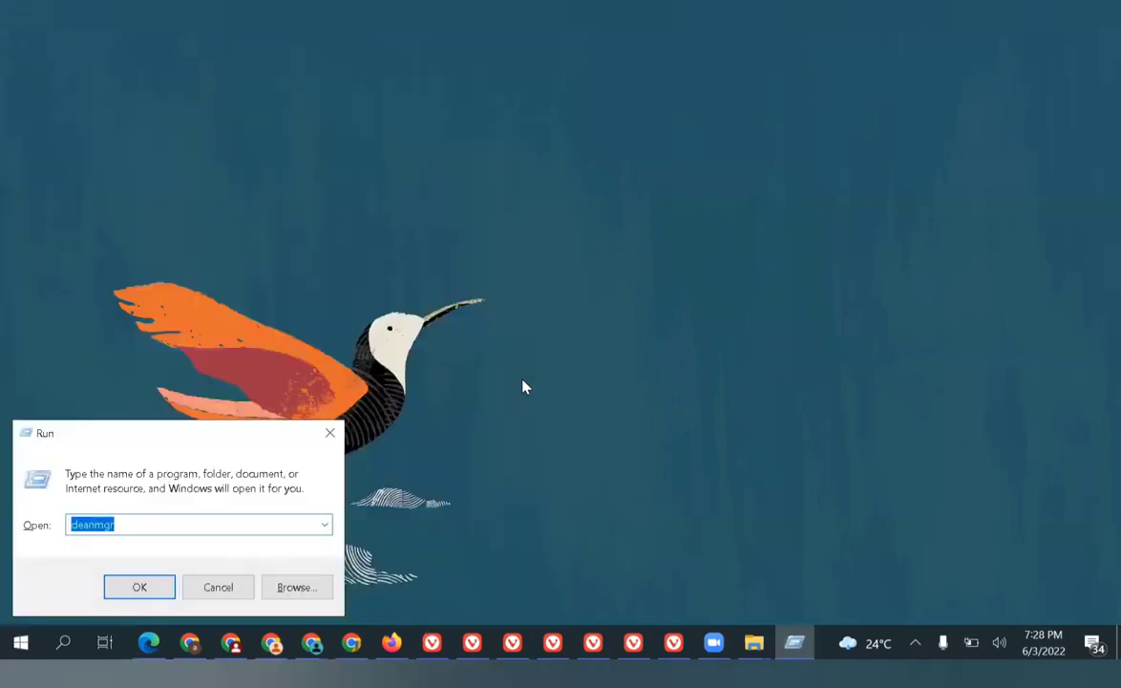
type("control")
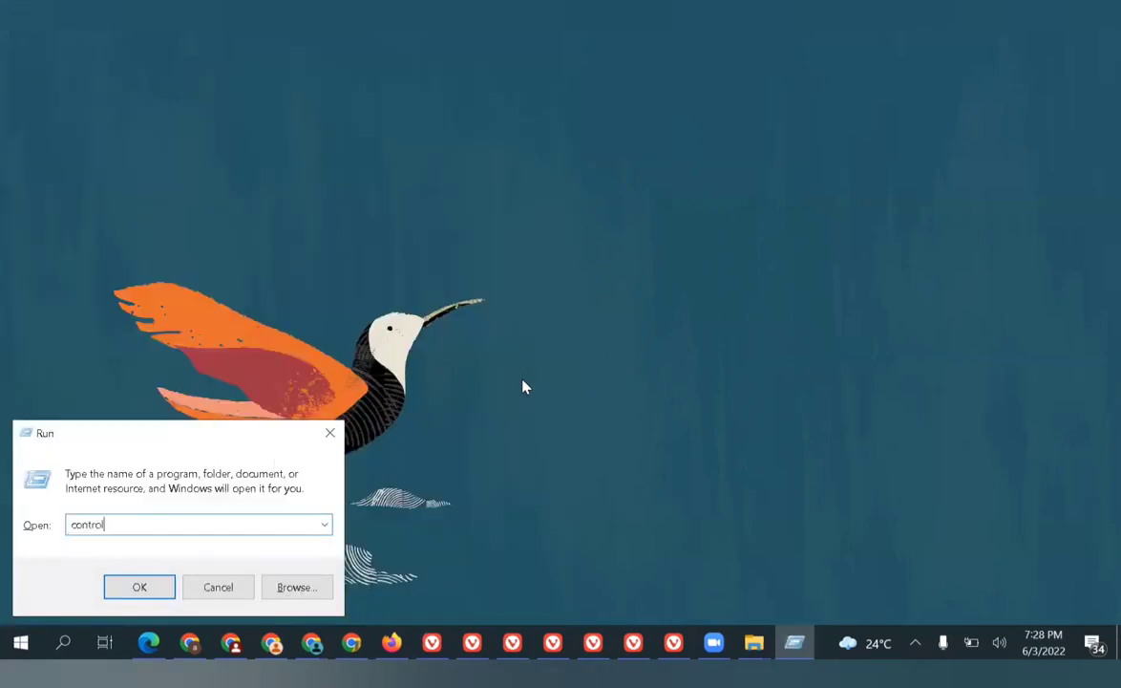
key("Return")
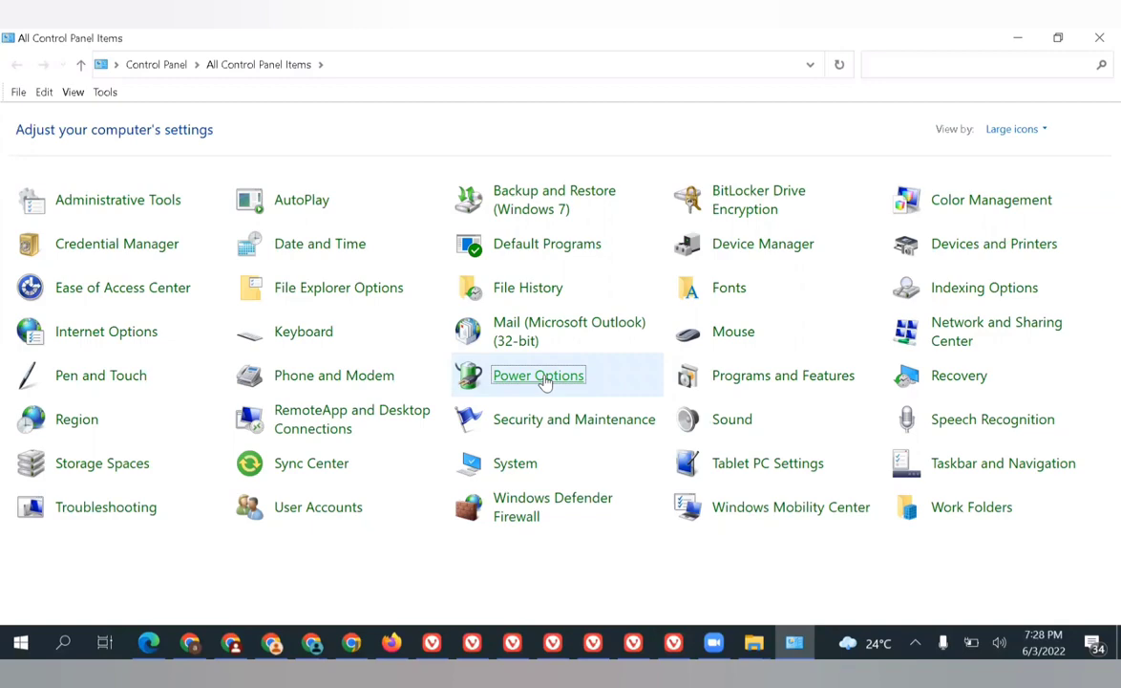
left_click(539, 376)
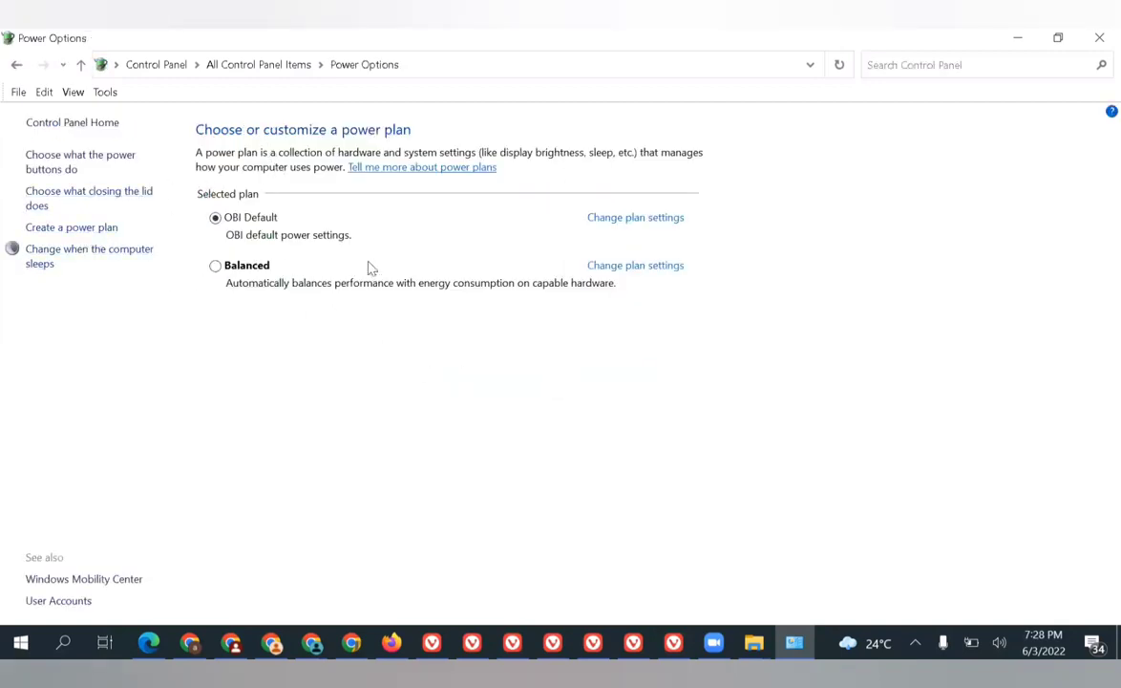
Step: Start a new power plan based on Balanced, name it Sample Plan and continue to its sleep and display settings
left_click(86, 229)
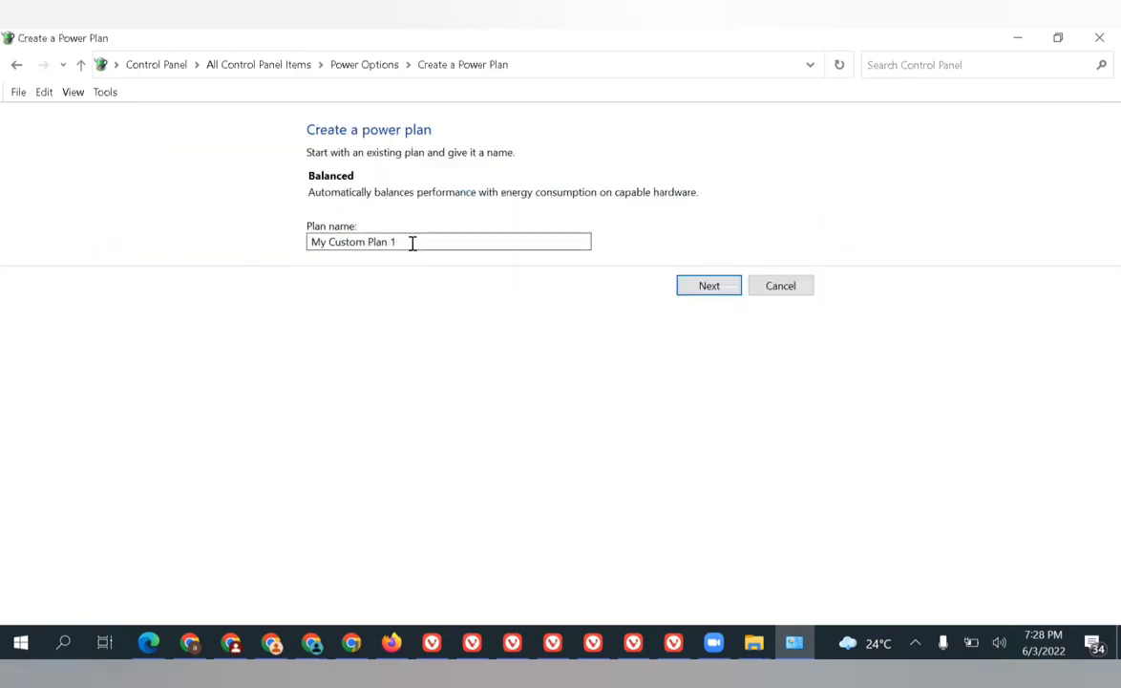
left_click(311, 243)
key("ctrl+a")
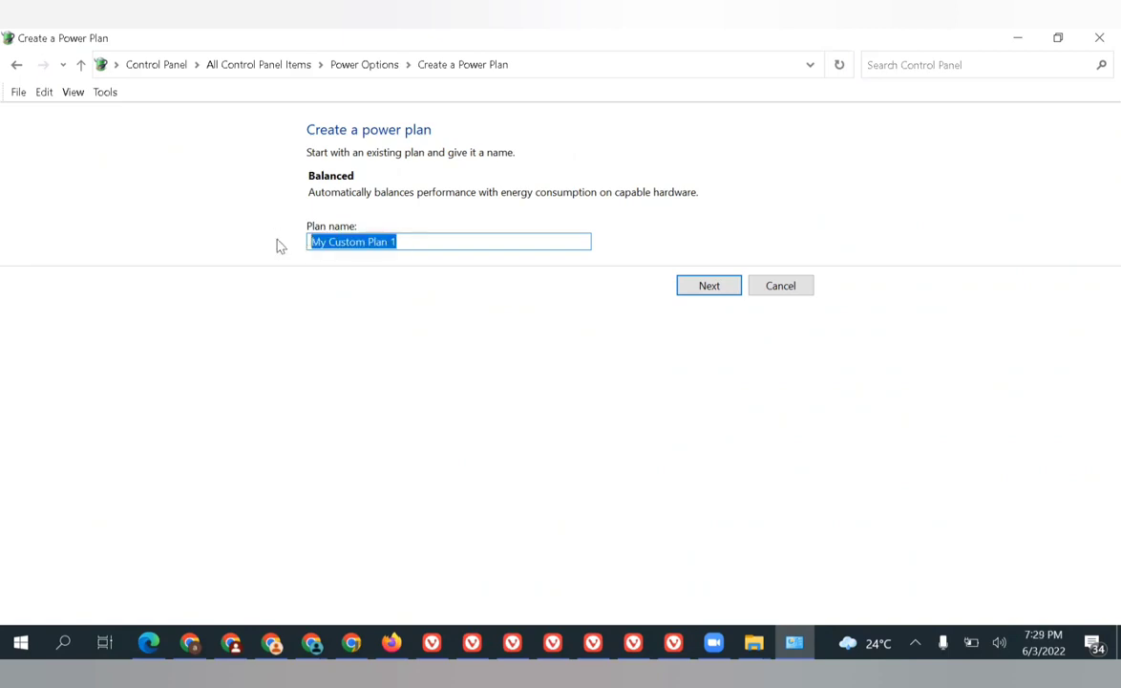
type("Sample Pl")
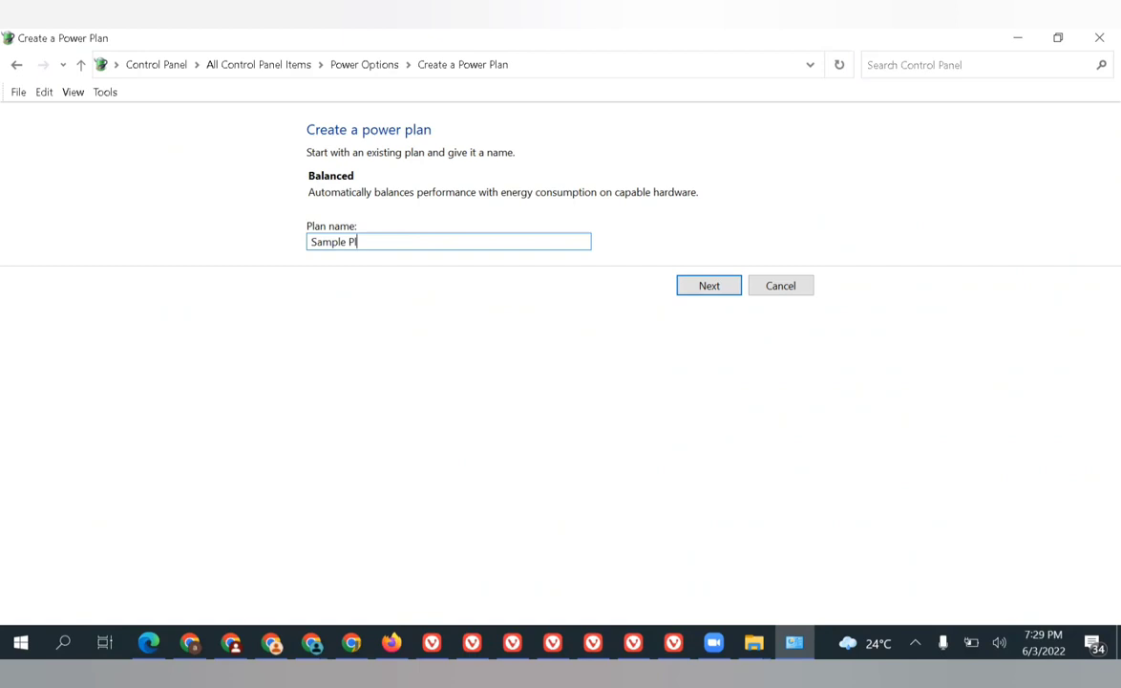
type("an")
left_click(704, 288)
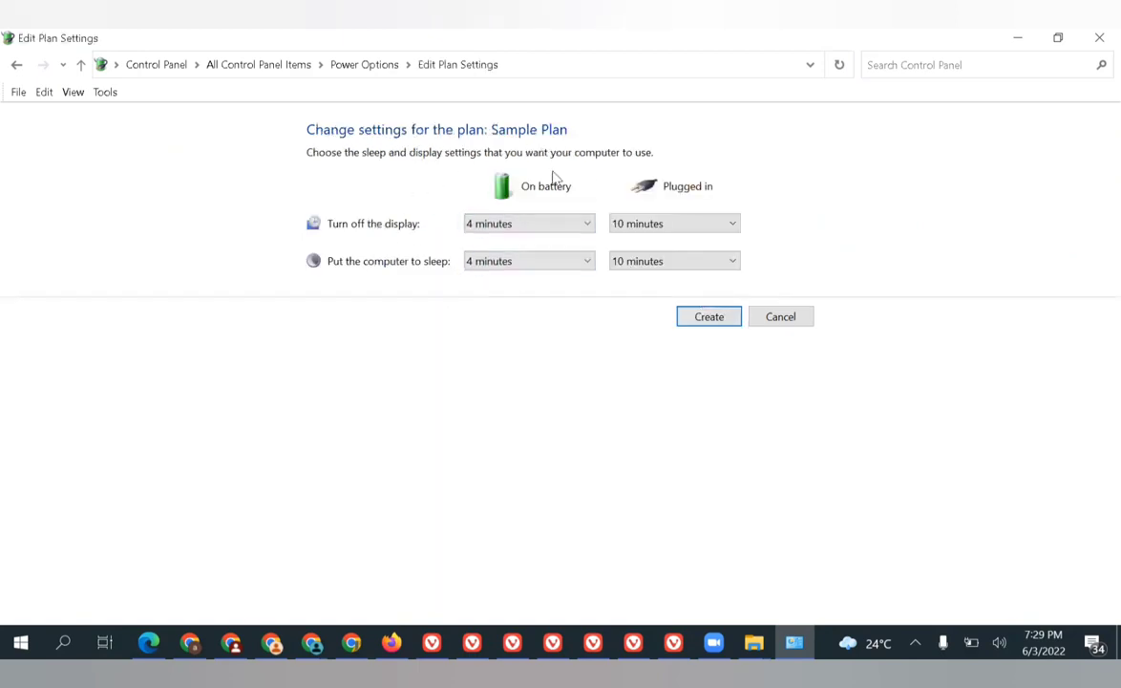
Step: Examine the display turn-off times offered on battery and plugged in, and cancel the new plan, closing Power Options
left_click(488, 222)
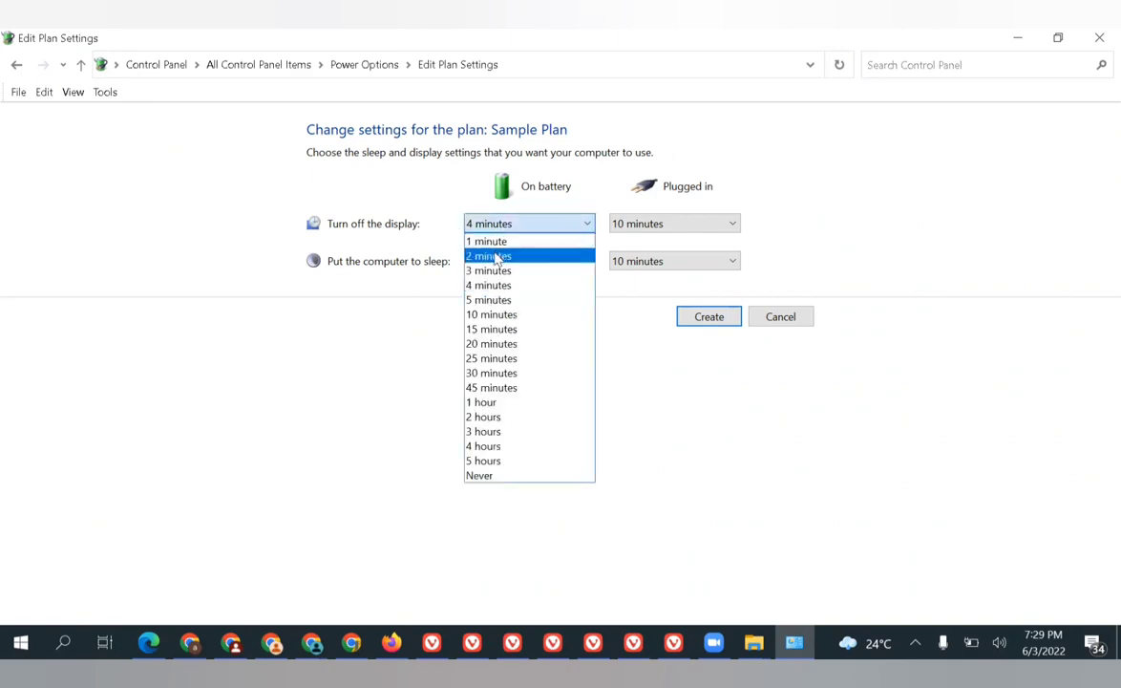
left_click(420, 307)
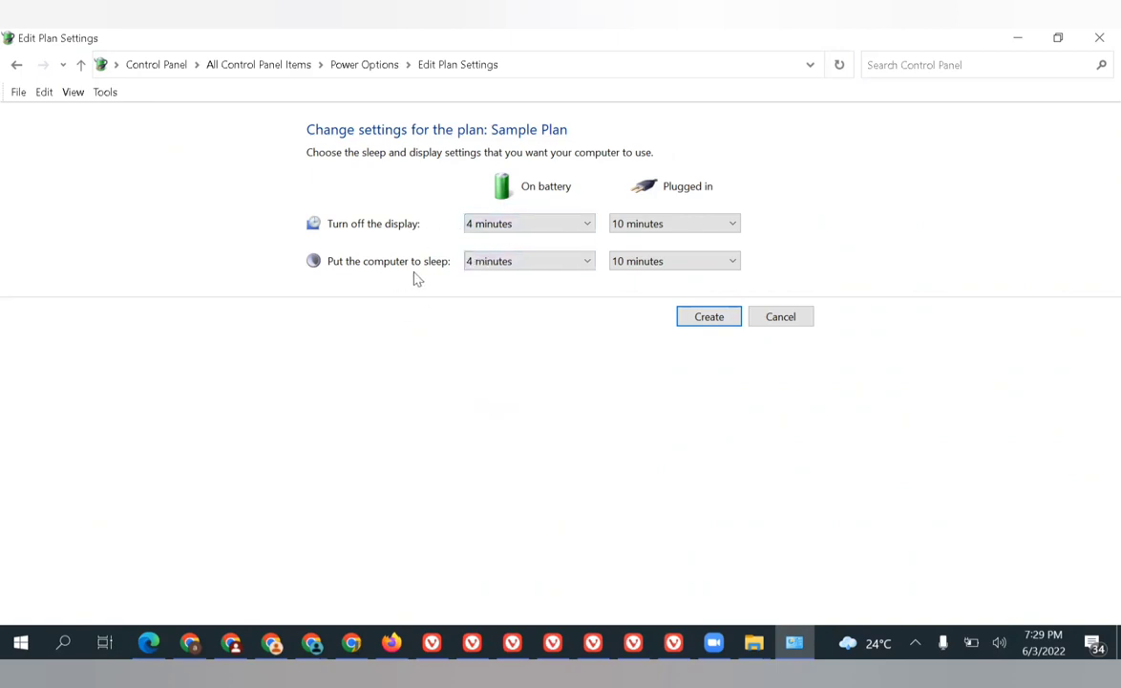
left_click(666, 225)
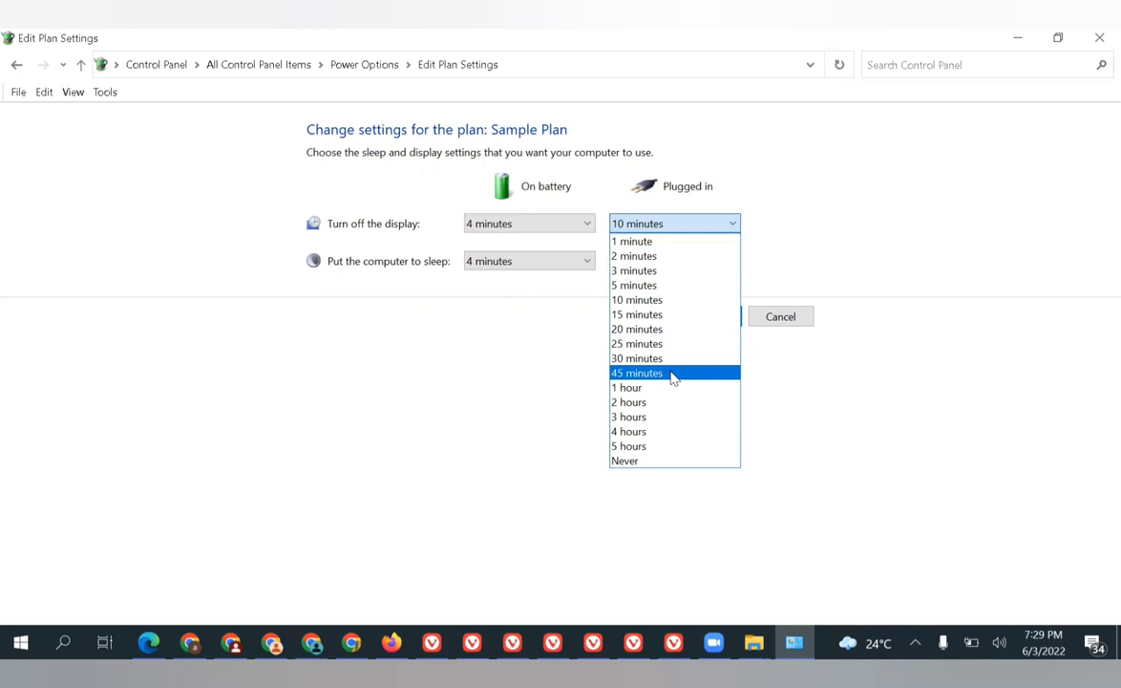
left_click(516, 364)
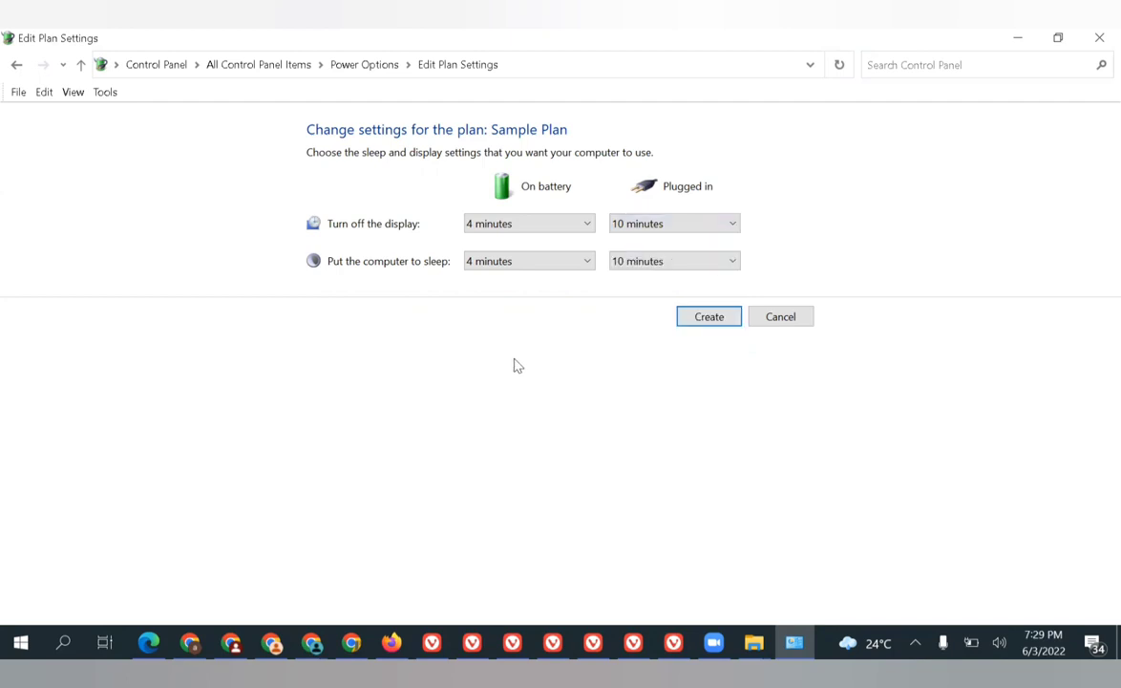
left_click(785, 318)
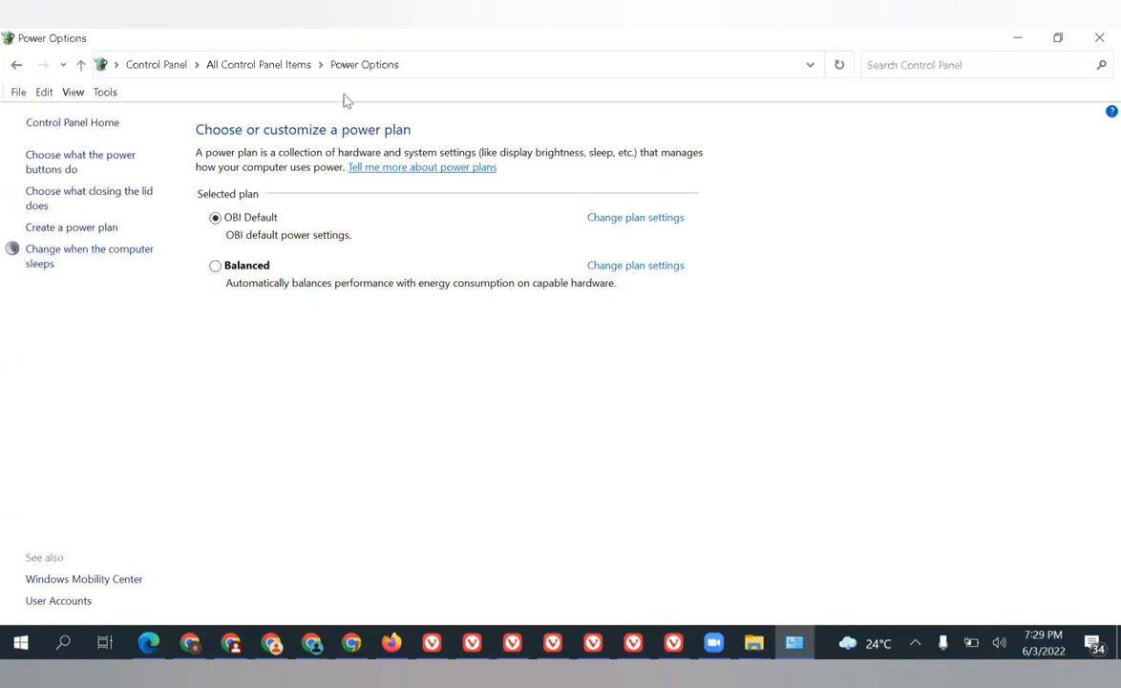
left_click(1097, 39)
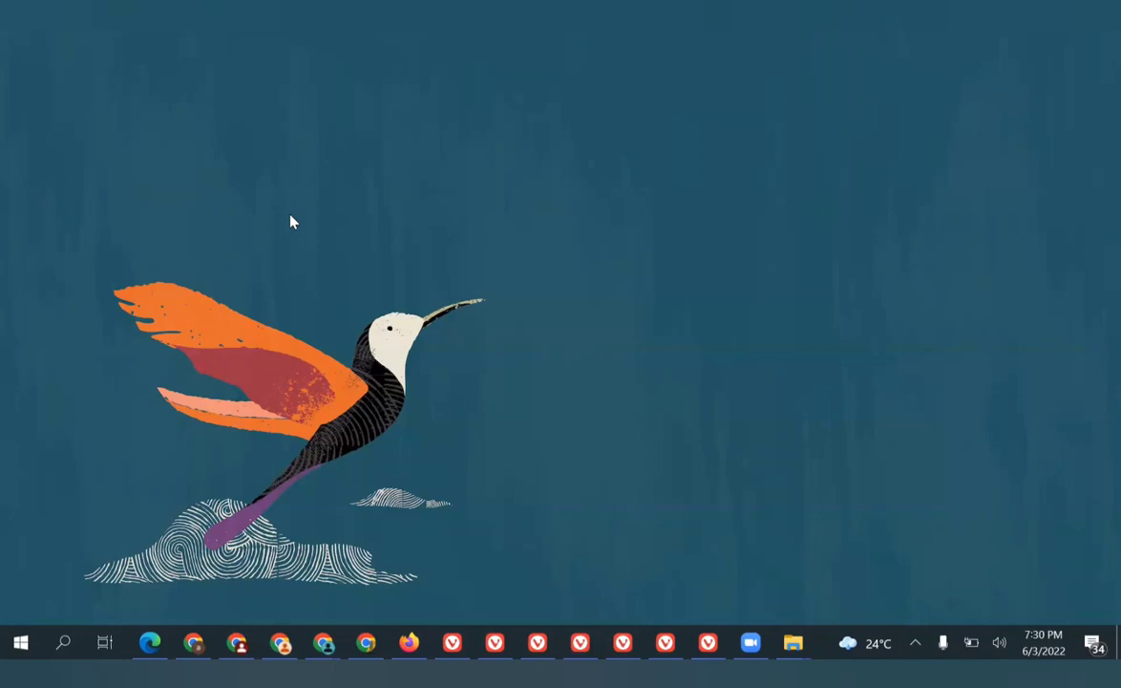
Step: Open Command Prompt with the command cmd, enter sfc scannow without running it, and close the window
key("super+r")
type("cmd")
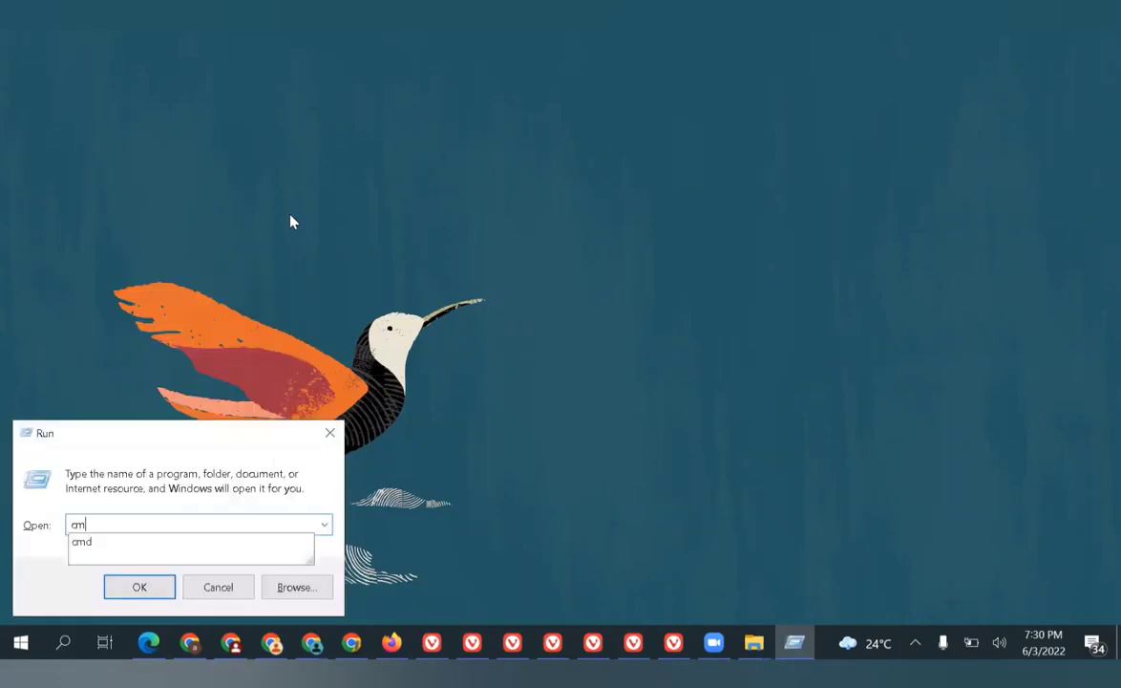
key("Return")
type("sfc")
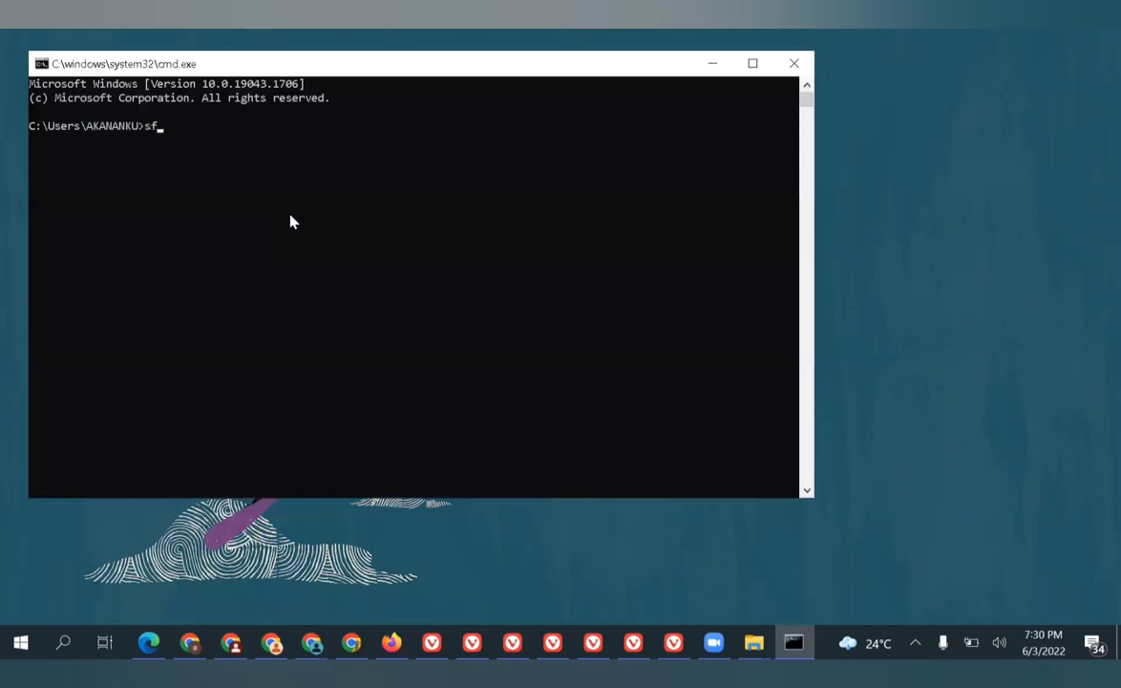
type(" scannow")
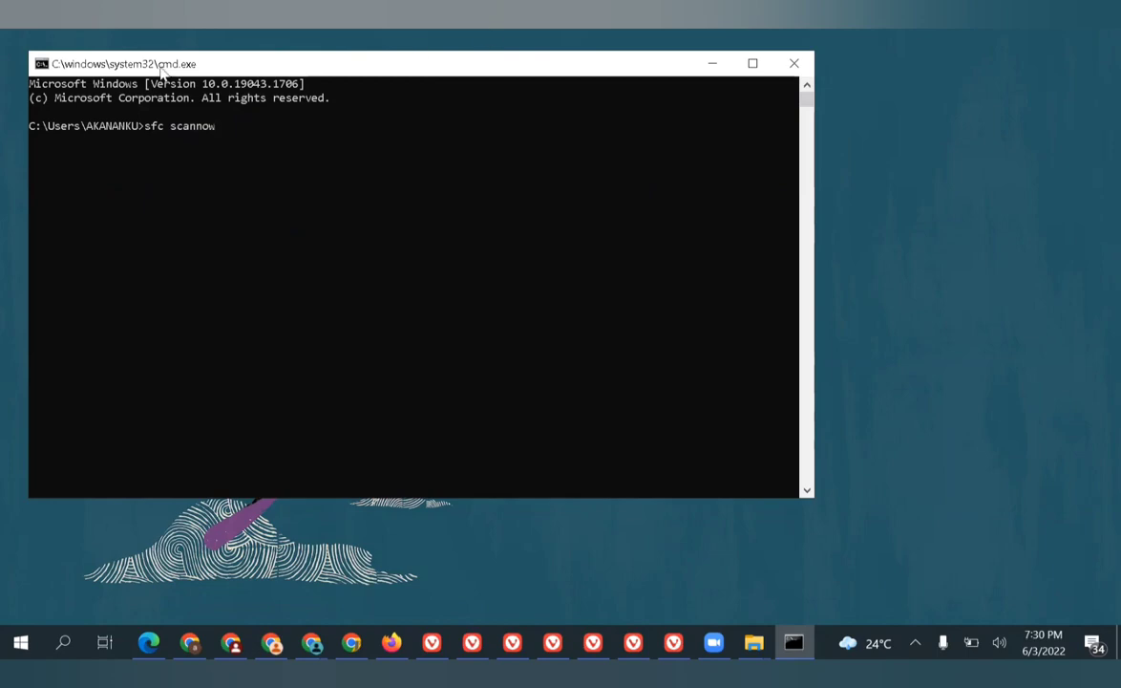
left_click_drag(159, 73, 267, 173)
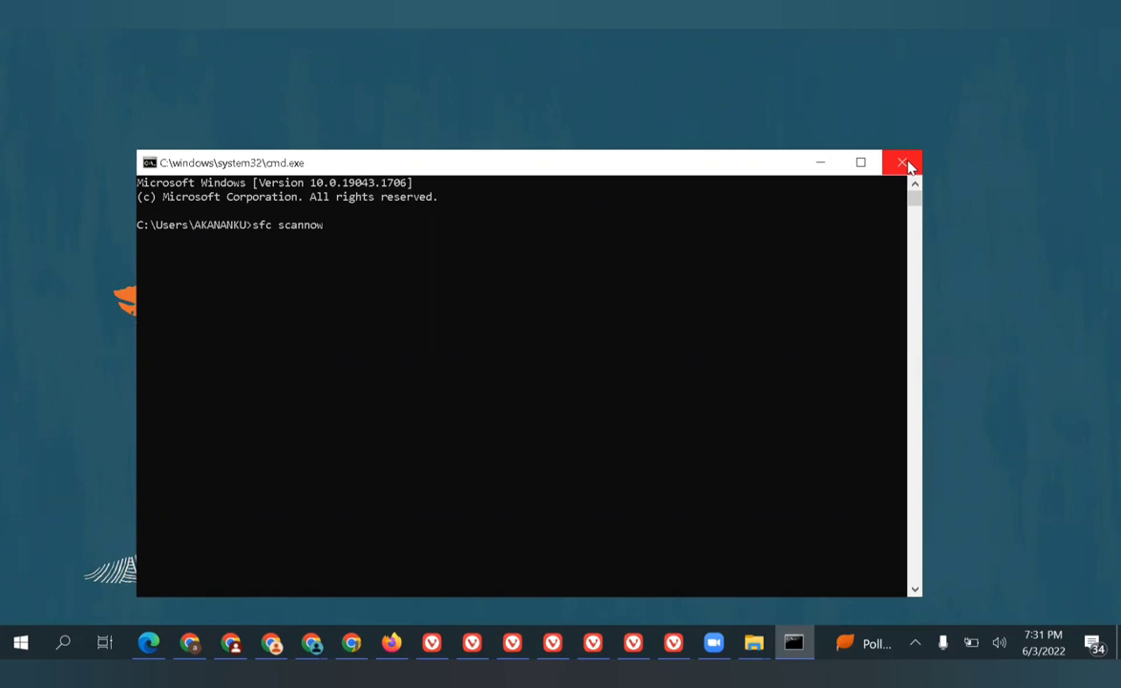
left_click(902, 163)
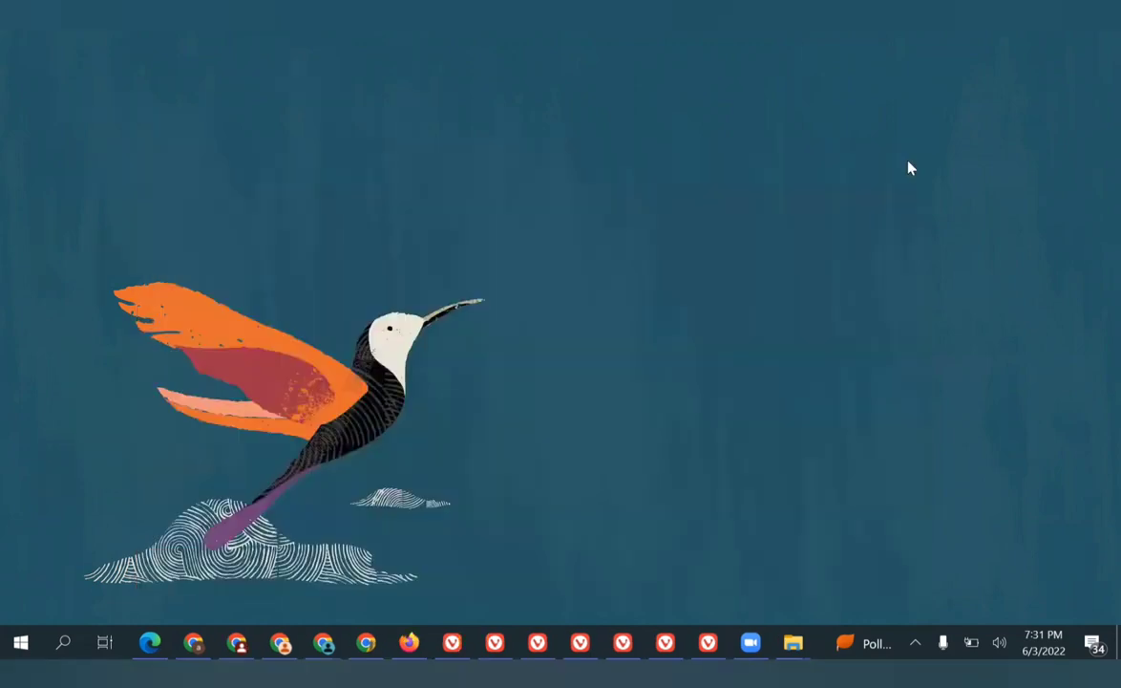